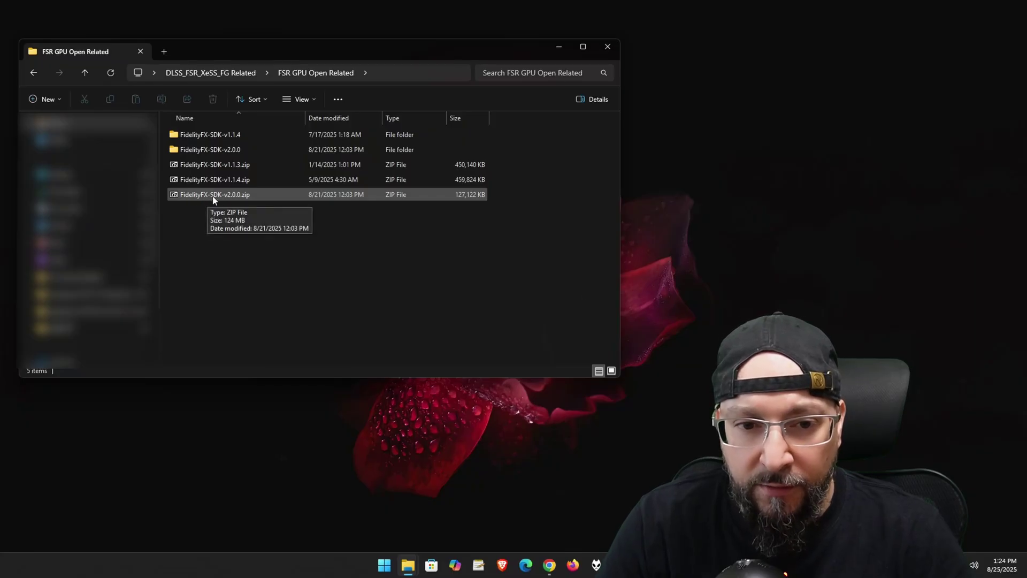
Browse FidelityFX-SDK-v2.0.0 > Kits > FidelityFX > bin to list the loader, frame-generation and upscaler DLLs
{"action": "double_click", "coordinate": [208, 151]}
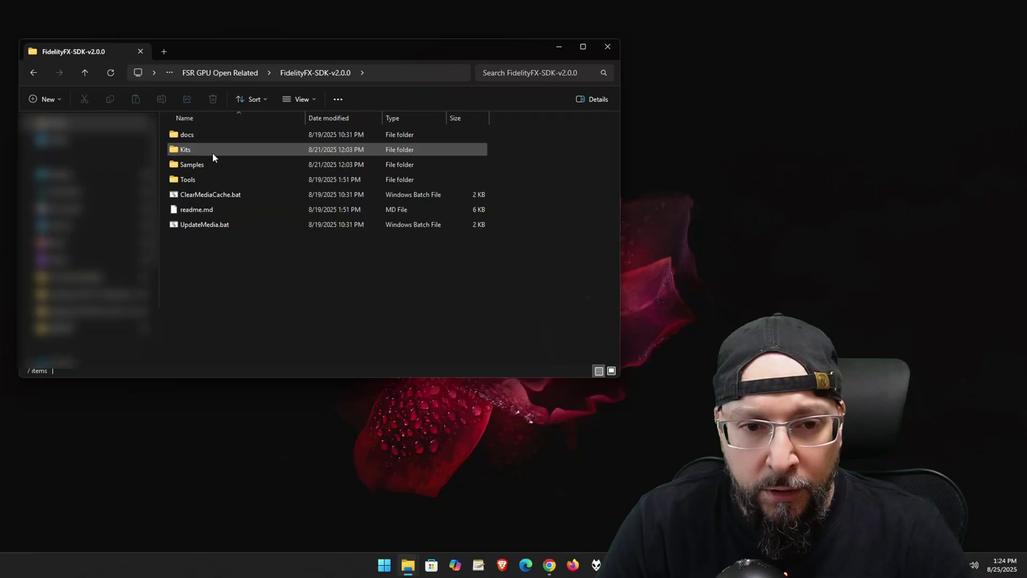
{"action": "left_click", "coordinate": [207, 151]}
{"action": "double_click", "coordinate": [207, 152]}
{"action": "double_click", "coordinate": [214, 150]}
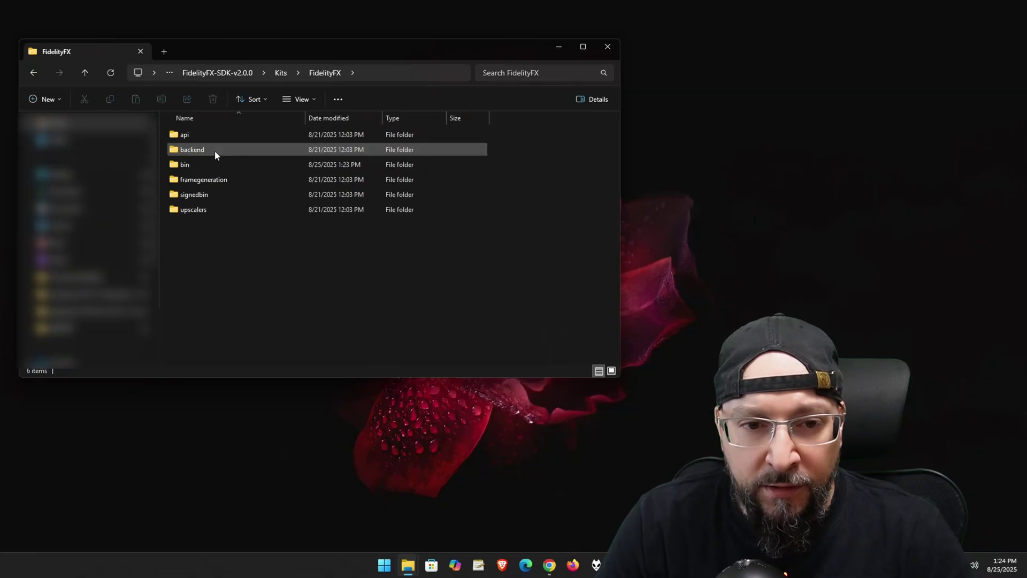
{"action": "double_click", "coordinate": [199, 170]}
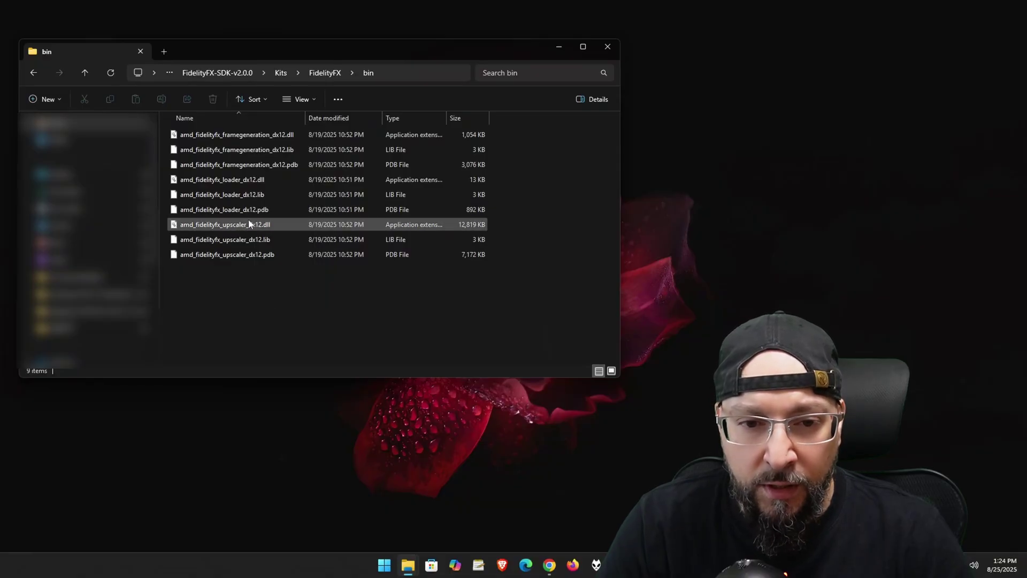
{"action": "mouse_move", "coordinate": [232, 230]}
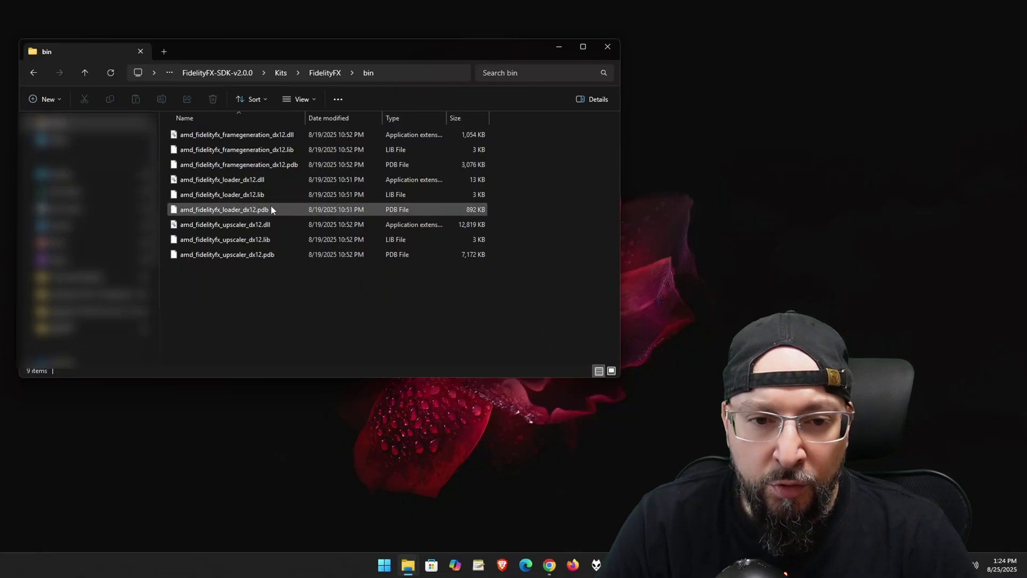
{"action": "mouse_move", "coordinate": [211, 186]}
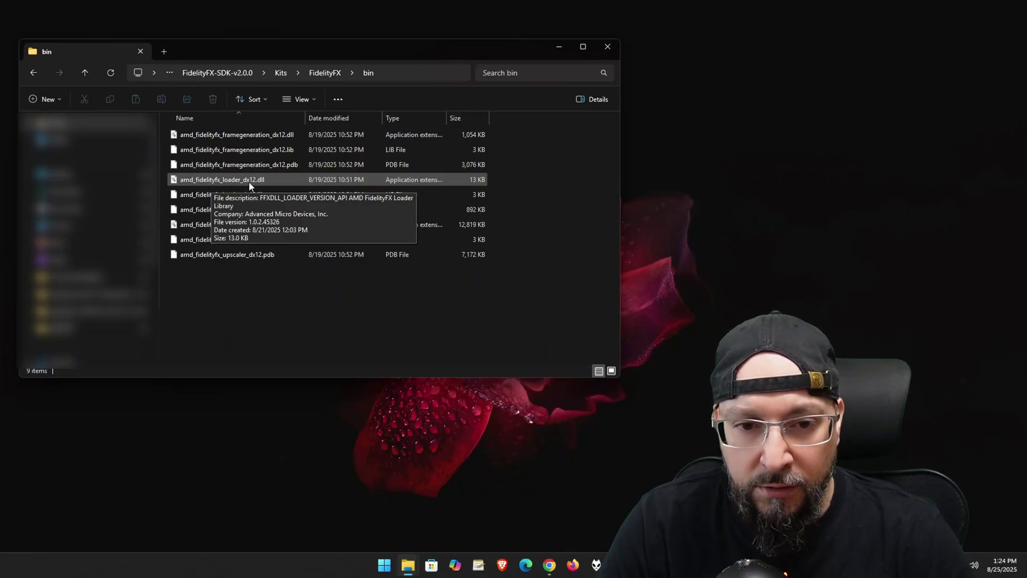
Copy and paste amd_fidelityfx_loader_dx12.dll in bin, creating amd_fidelityfx_loader_dx12 - Copy.dll
{"action": "right_click", "coordinate": [267, 181]}
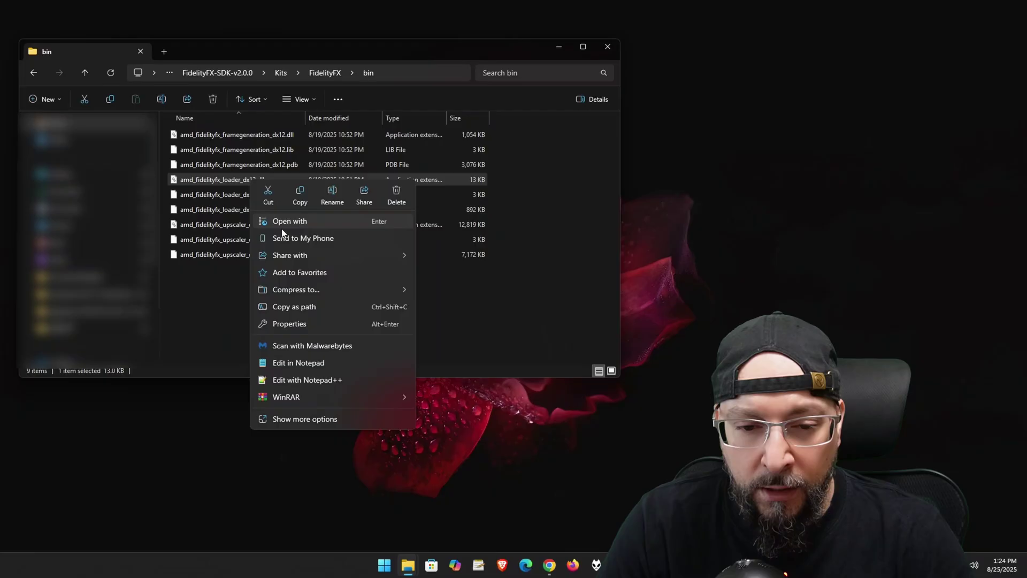
{"action": "left_click", "coordinate": [300, 199]}
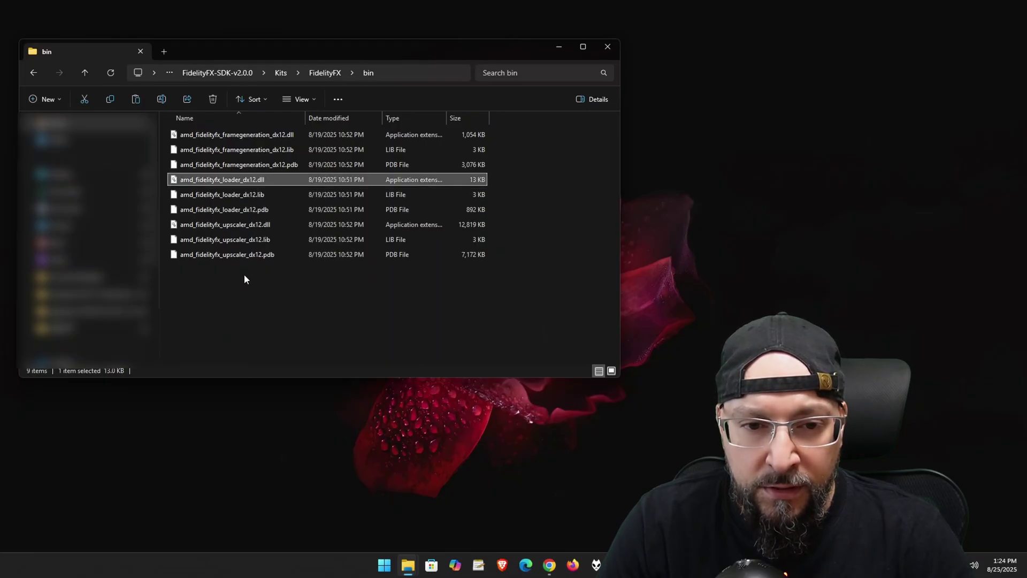
{"action": "right_click", "coordinate": [271, 285]}
{"action": "left_click", "coordinate": [260, 306]}
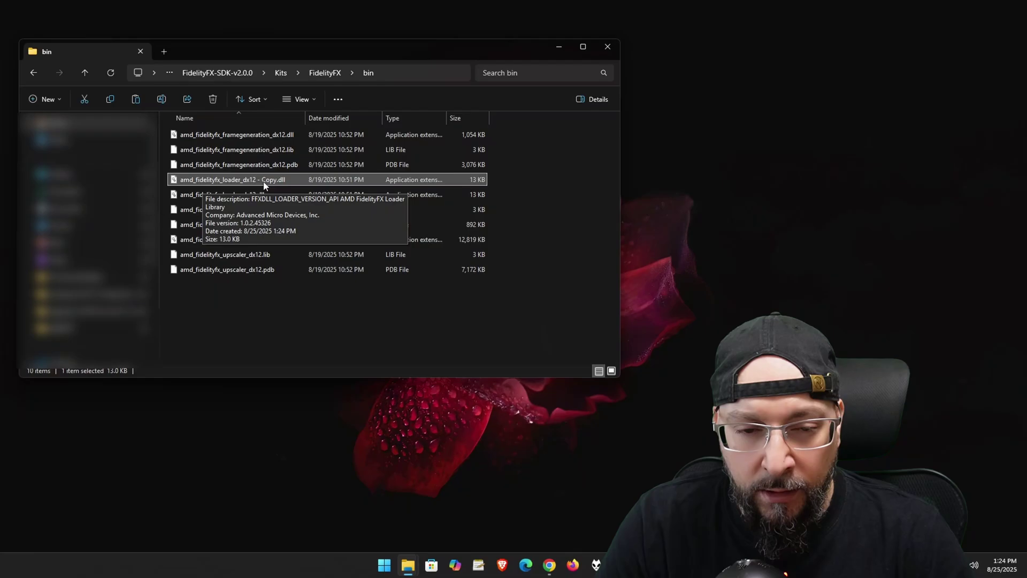
Rename 'amd_fidelityfx_loader_dx12 - Copy.dll' to amd_fidelityfx_dx12.dll by removing ' - Copy' and 'loader_'
{"action": "right_click", "coordinate": [221, 182]}
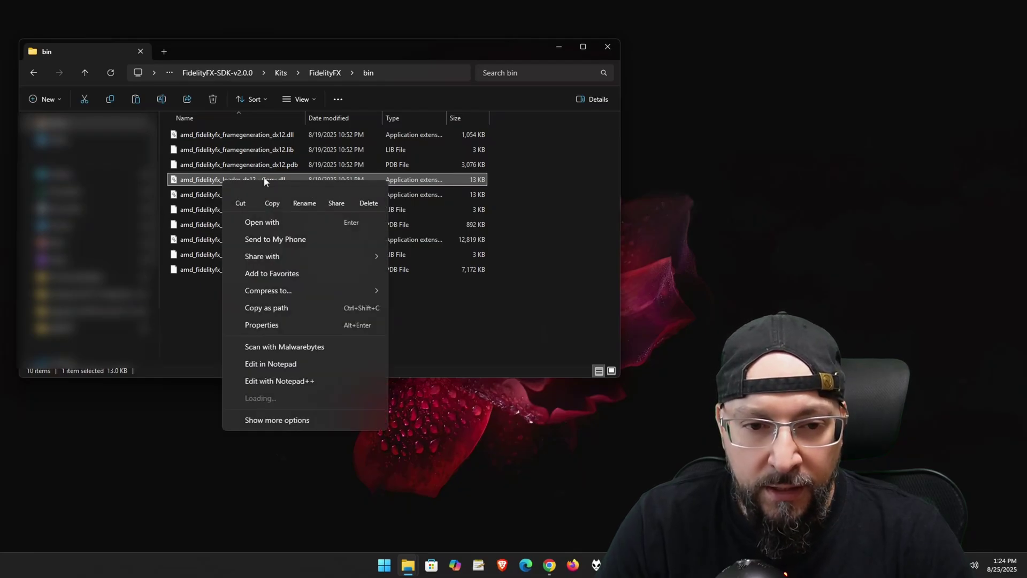
{"action": "left_click", "coordinate": [304, 199]}
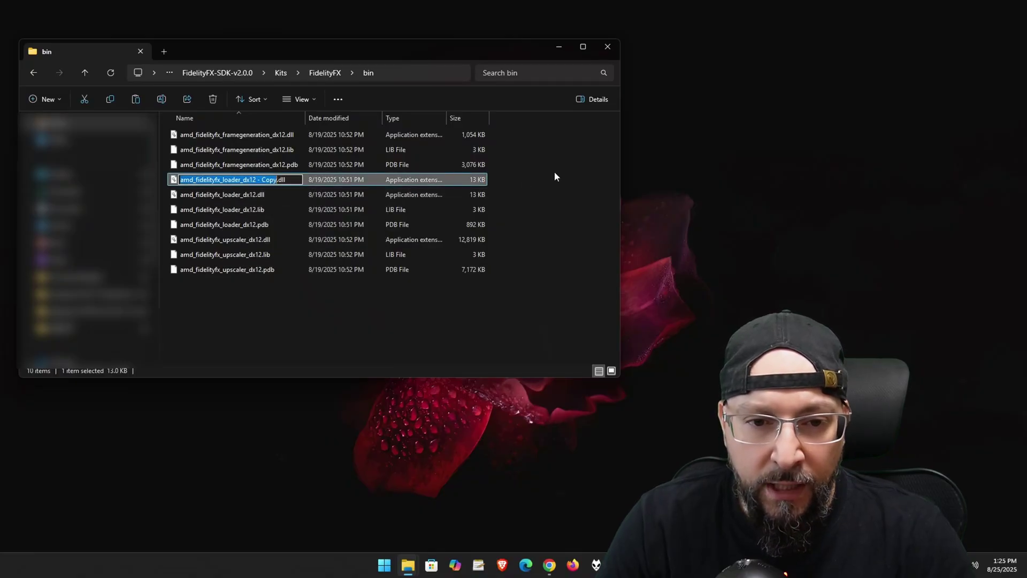
{"action": "key", "text": "End"}
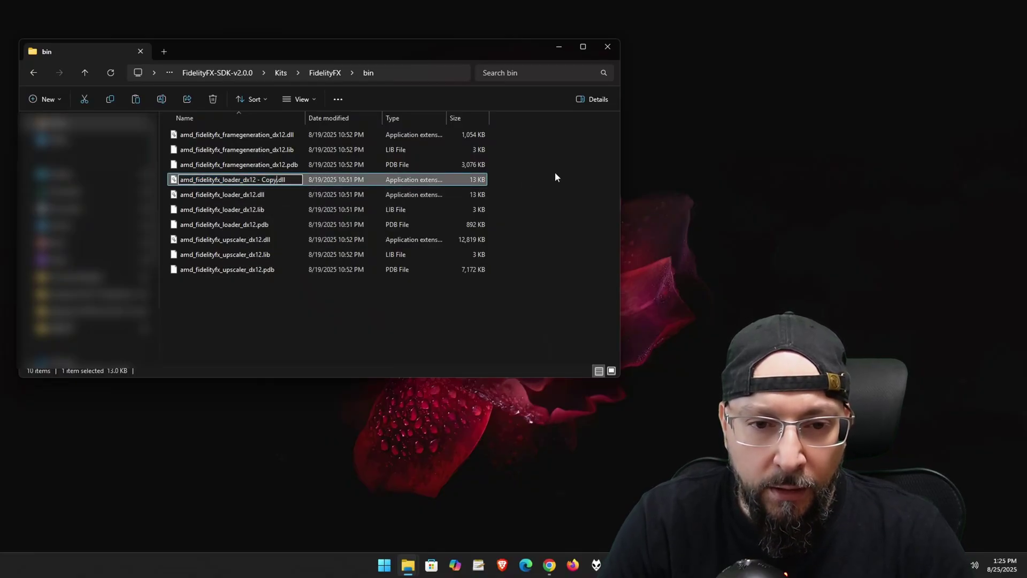
{"action": "key", "text": "ctrl+shift+Left"}
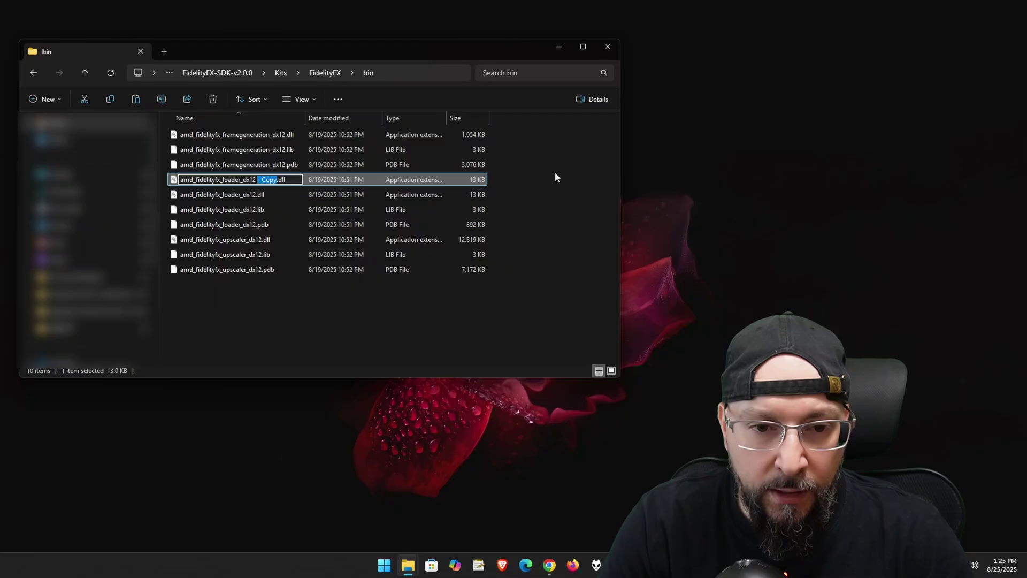
{"action": "key", "text": "BackSpace"}
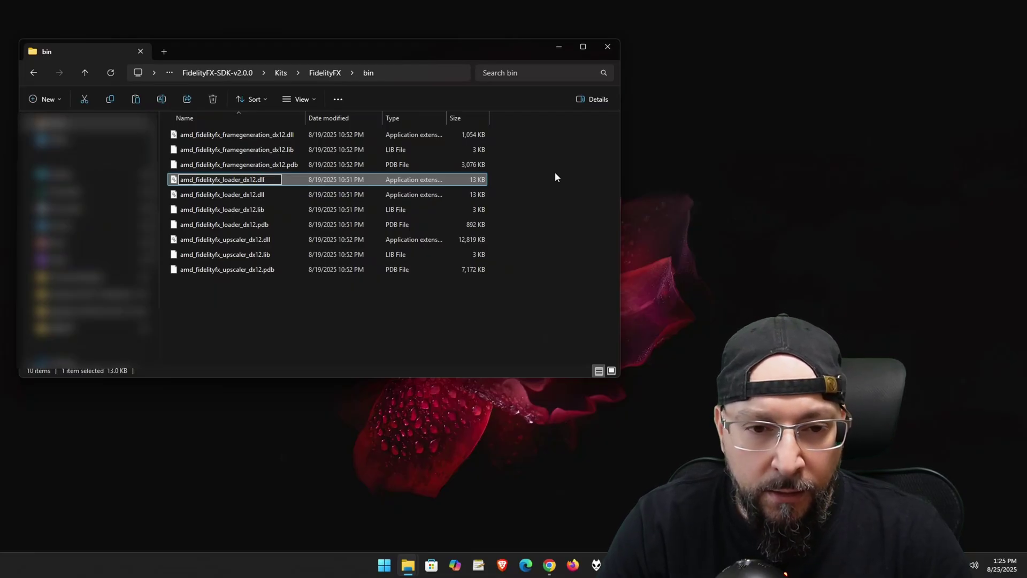
{"action": "key", "text": "shift+Left"}
{"action": "key", "text": "shift+Left"}
{"action": "key", "text": "shift+Left"}
{"action": "key", "text": "shift+Left"}
{"action": "key", "text": "shift+Left"}
{"action": "key", "text": "shift+Left"}
{"action": "key", "text": "shift+Left"}
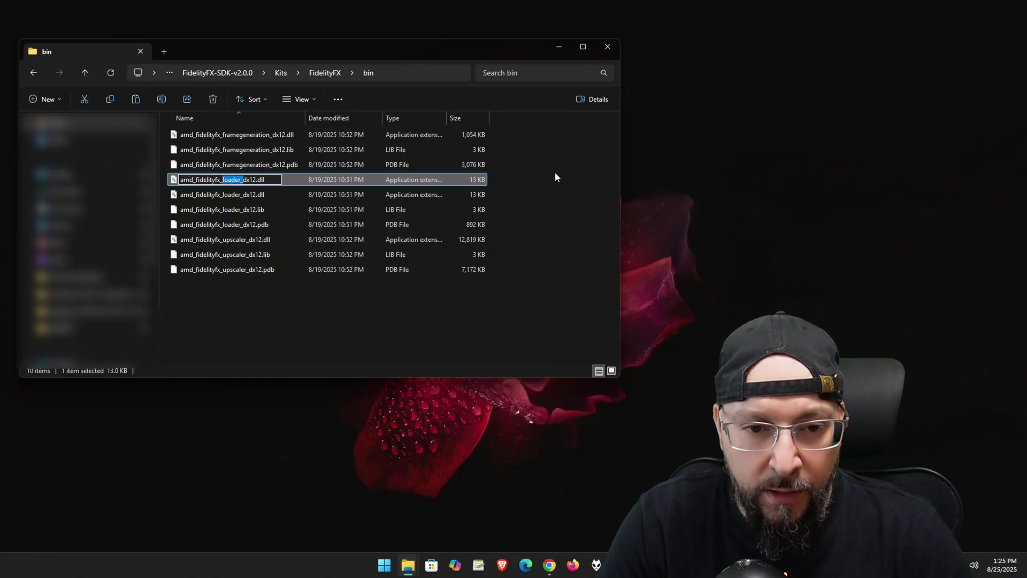
{"action": "key", "text": "BackSpace"}
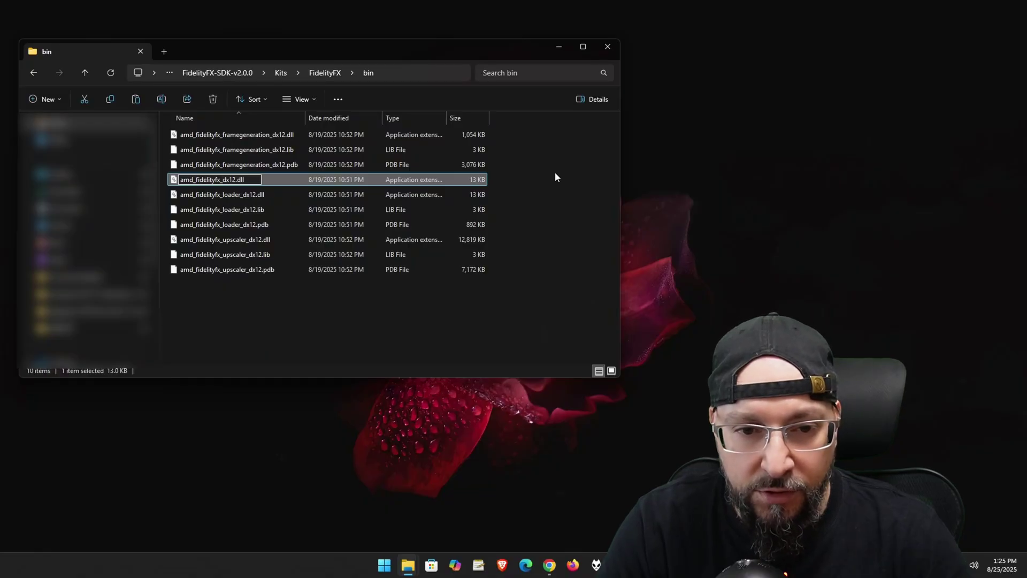
{"action": "key", "text": "Return"}
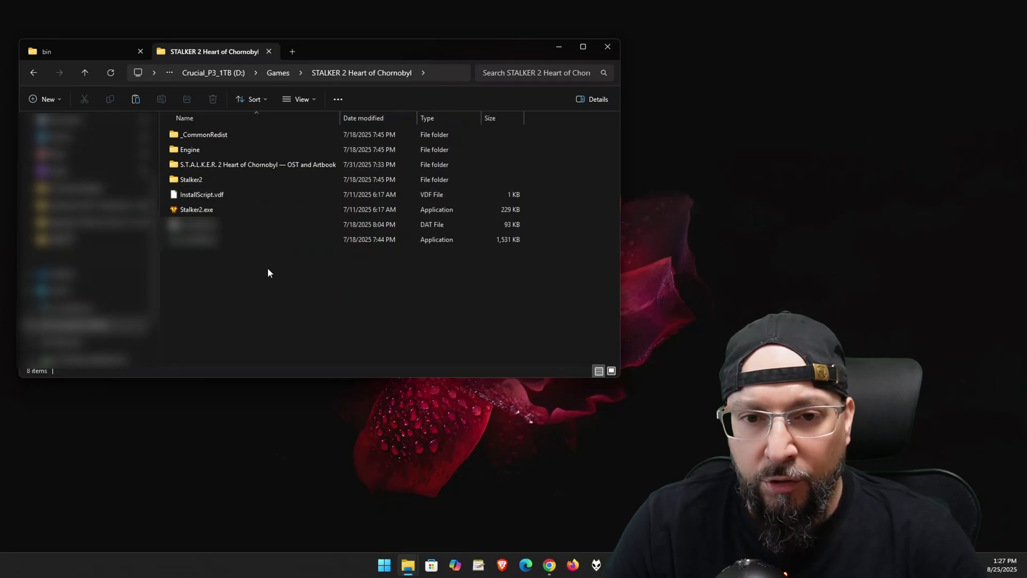
Browse to Stalker2 > Binaries > Win64 in the second tab, then switch back to the bin tab
{"action": "double_click", "coordinate": [221, 182]}
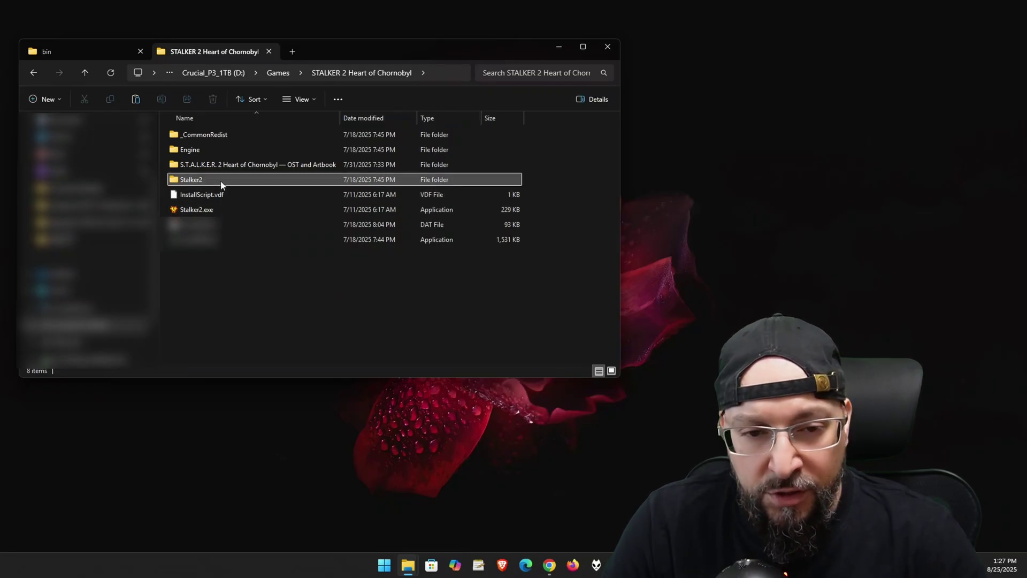
{"action": "left_click", "coordinate": [196, 136]}
{"action": "double_click", "coordinate": [196, 135]}
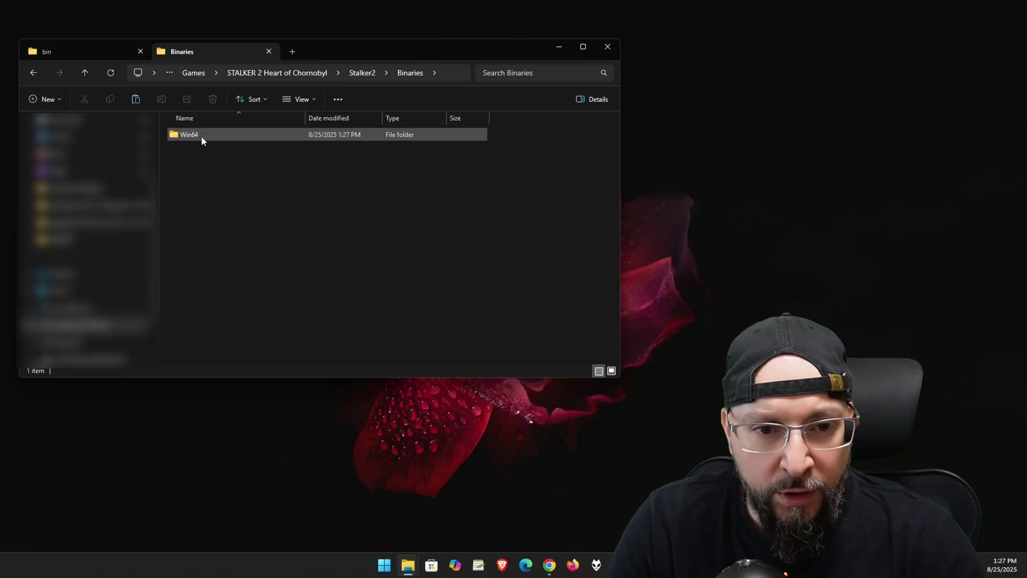
{"action": "double_click", "coordinate": [201, 136]}
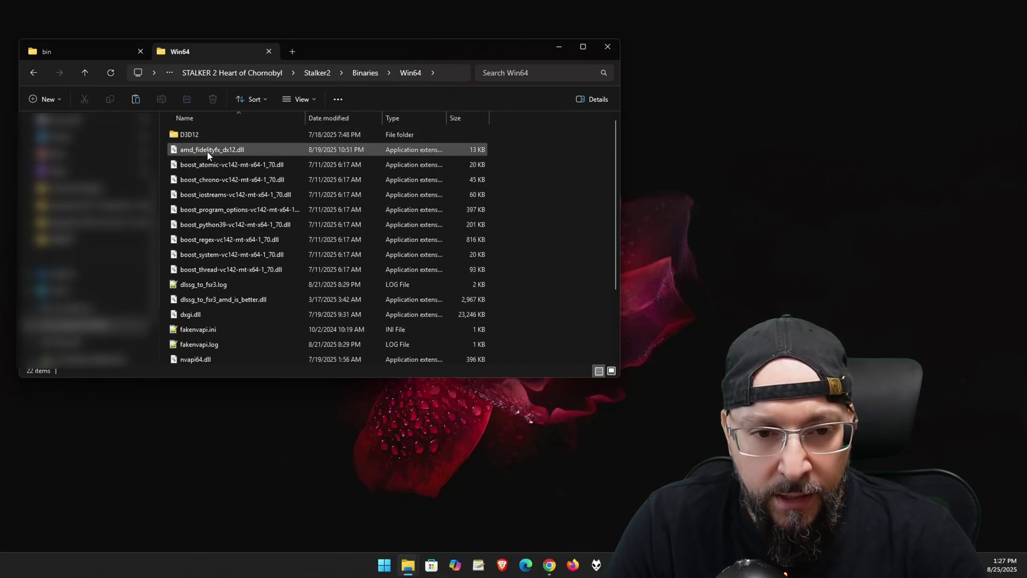
{"action": "mouse_move", "coordinate": [195, 159]}
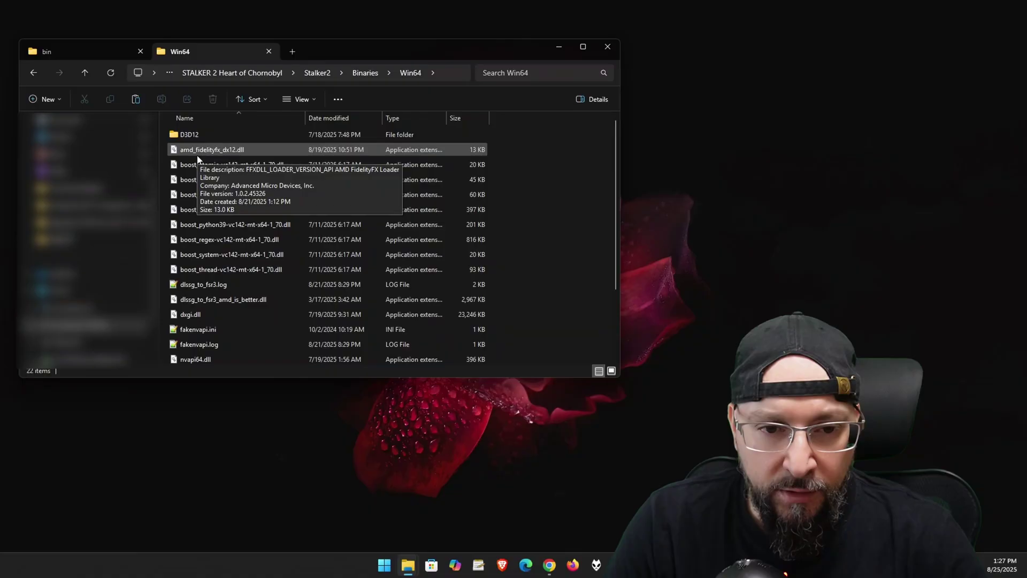
{"action": "left_click", "coordinate": [60, 52]}
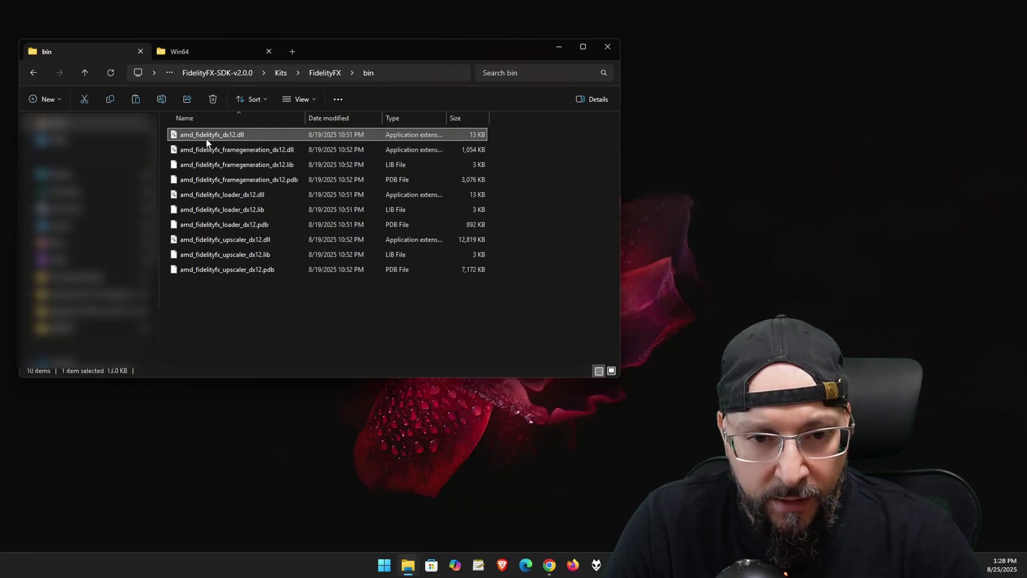
Select and copy the amd_fidelityfx_dx12, frame-generation and upscaler DLLs in bin
{"action": "left_click", "coordinate": [278, 151], "text": "ctrl"}
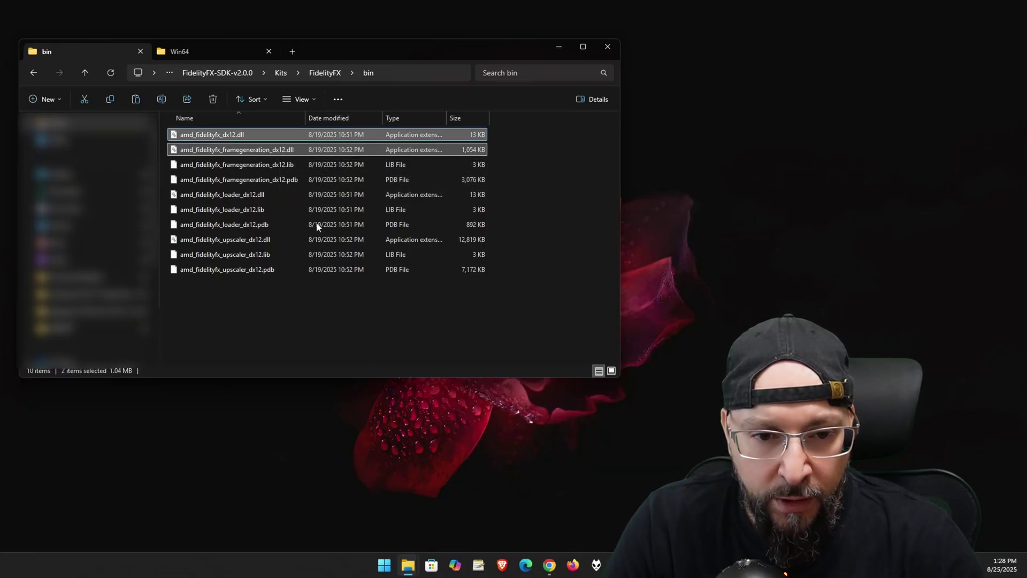
{"action": "left_click", "coordinate": [242, 244], "text": "ctrl"}
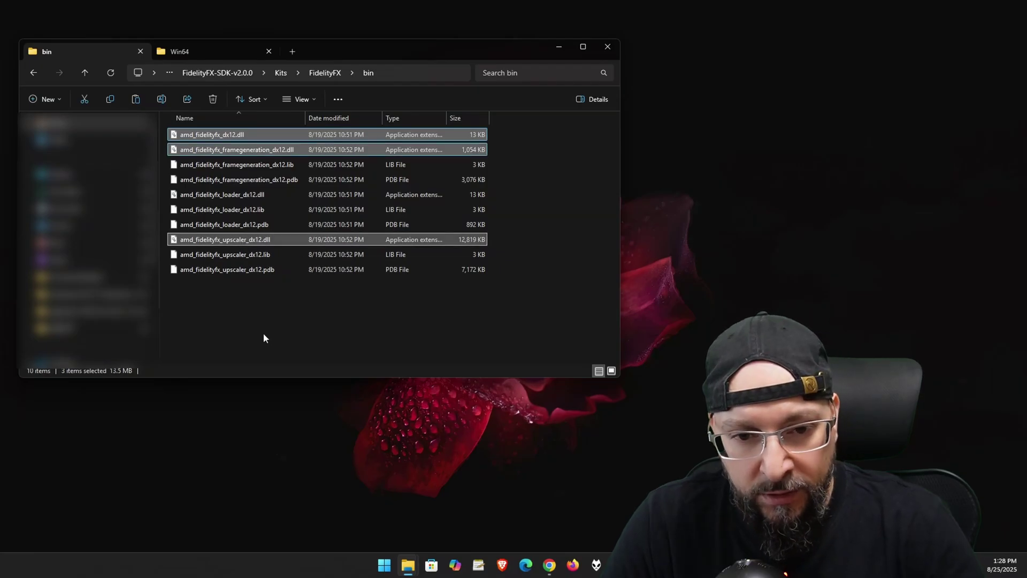
{"action": "right_click", "coordinate": [218, 136]}
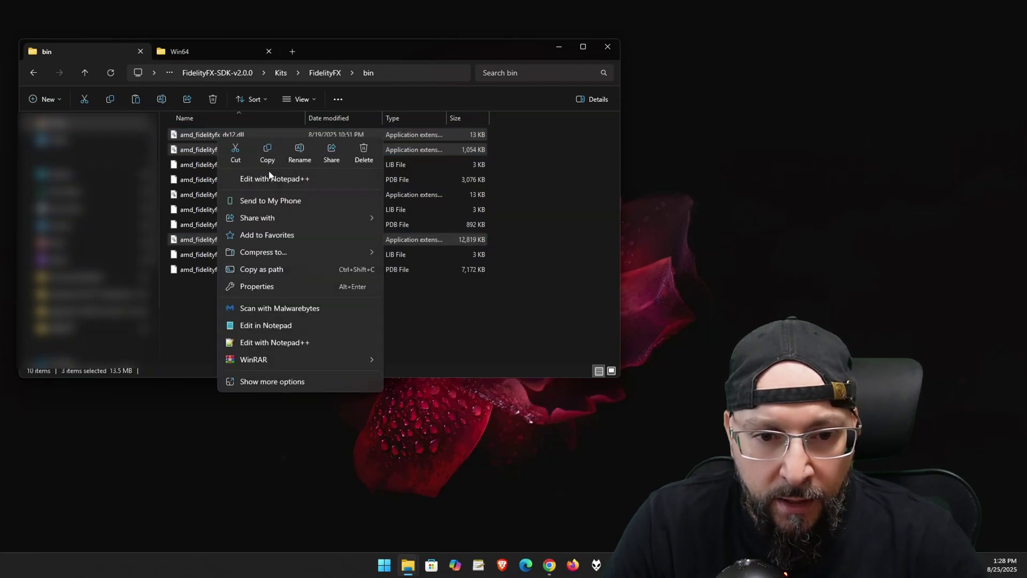
{"action": "left_click", "coordinate": [268, 154]}
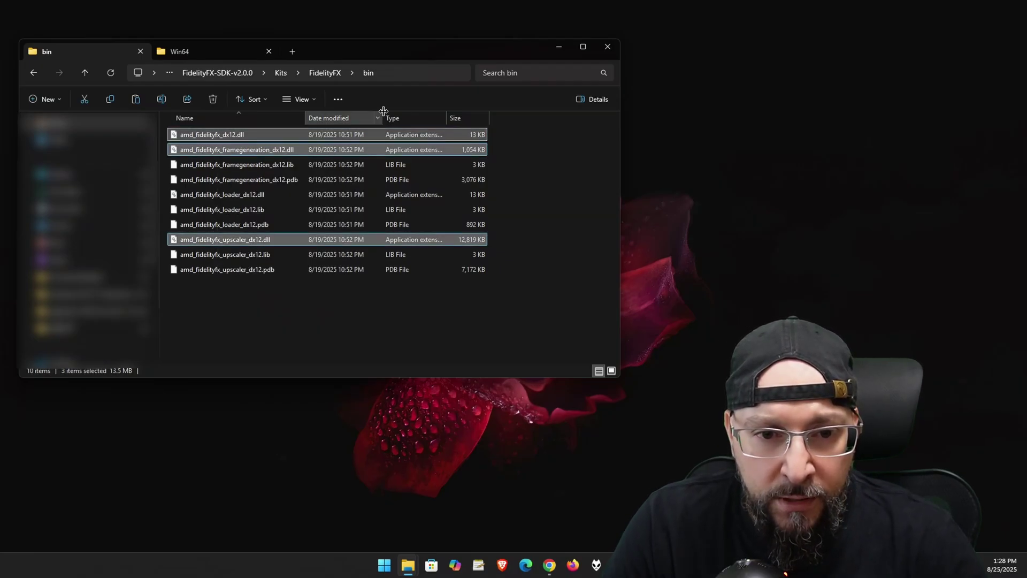
Paste the three DLLs into STALKER 2's Win64 folder, replacing the existing amd_fidelityfx_dx12.dll, then refresh
{"action": "left_click", "coordinate": [203, 53]}
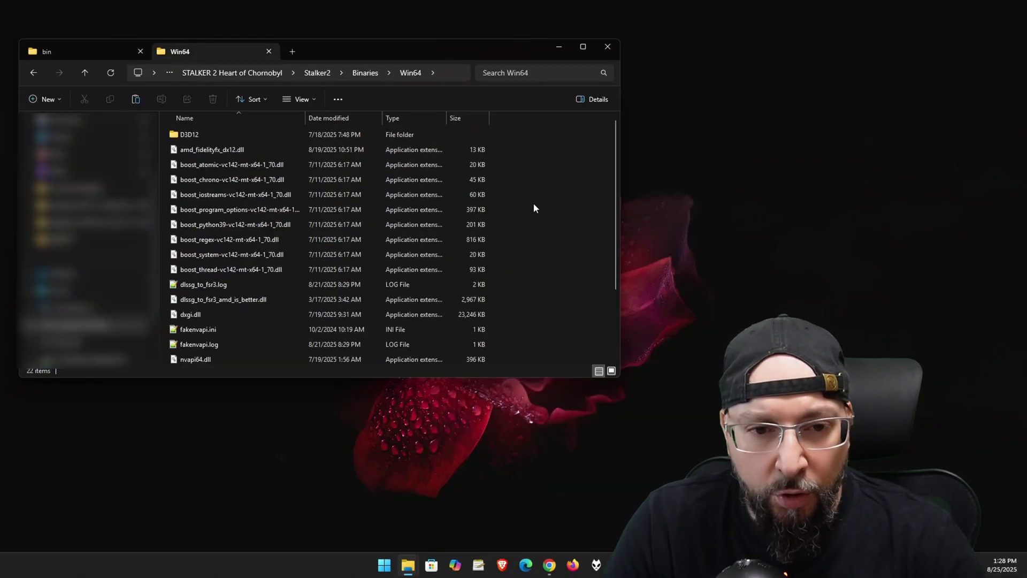
{"action": "right_click", "coordinate": [541, 173]}
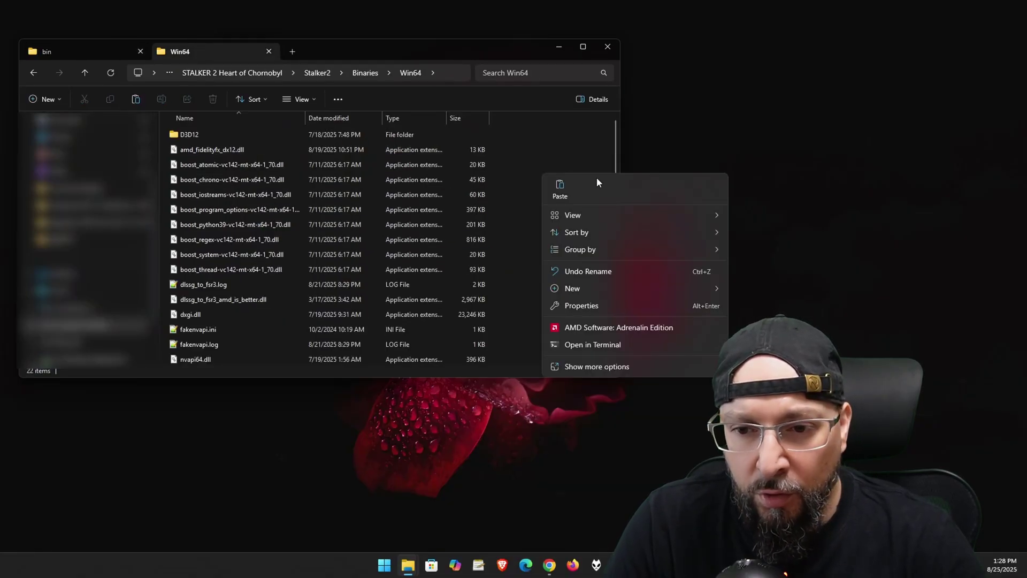
{"action": "left_click", "coordinate": [560, 191]}
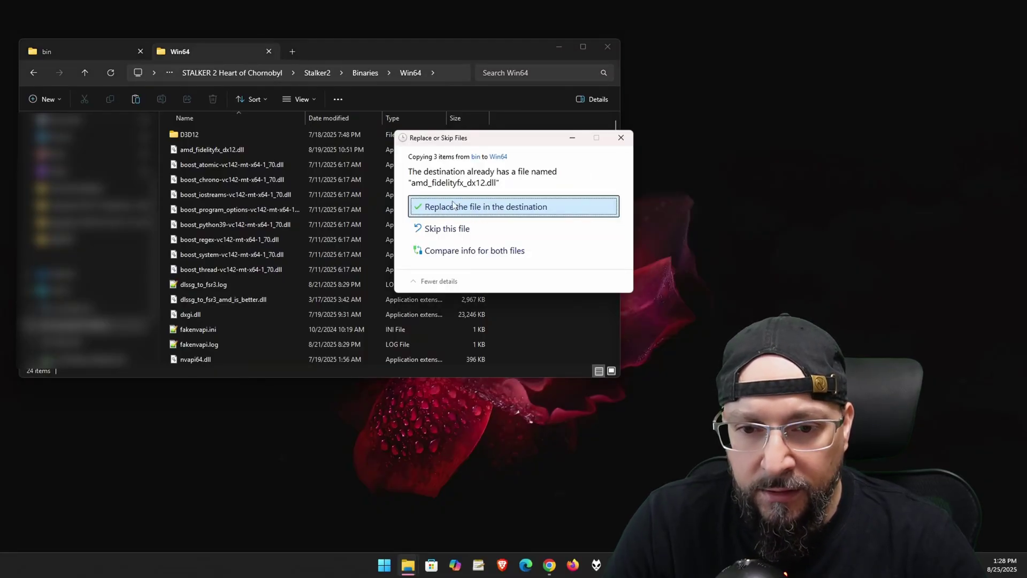
{"action": "left_click", "coordinate": [474, 211]}
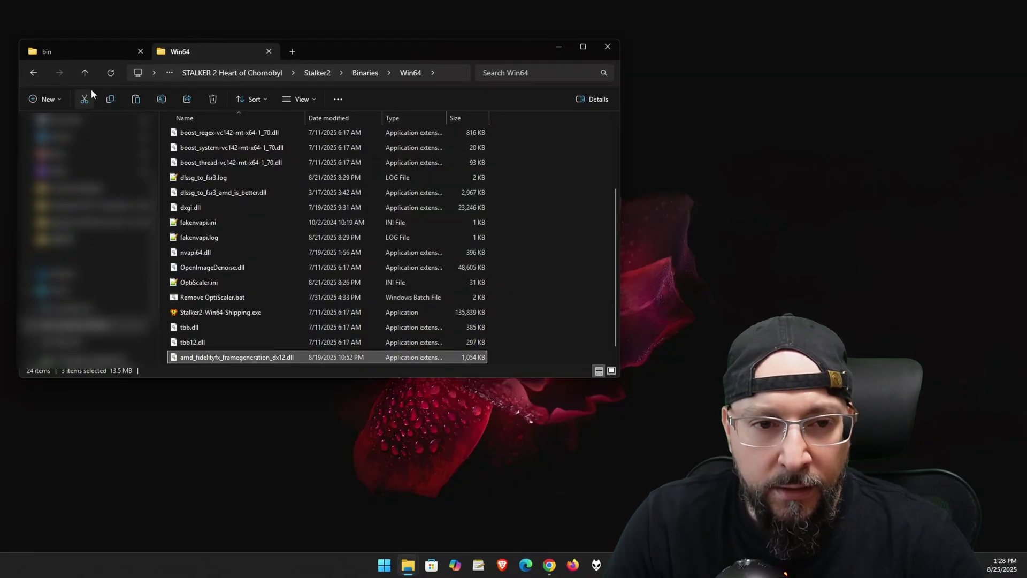
{"action": "left_click", "coordinate": [108, 74]}
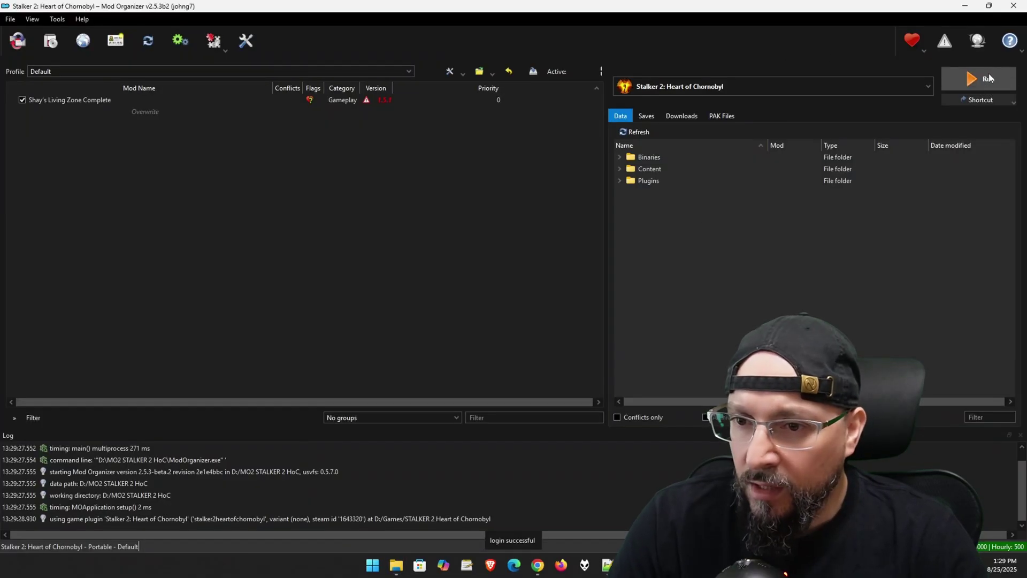
Launch Stalker 2: Heart of Chornobyl with the Run button in Mod Organizer 2
{"action": "left_click", "coordinate": [989, 78]}
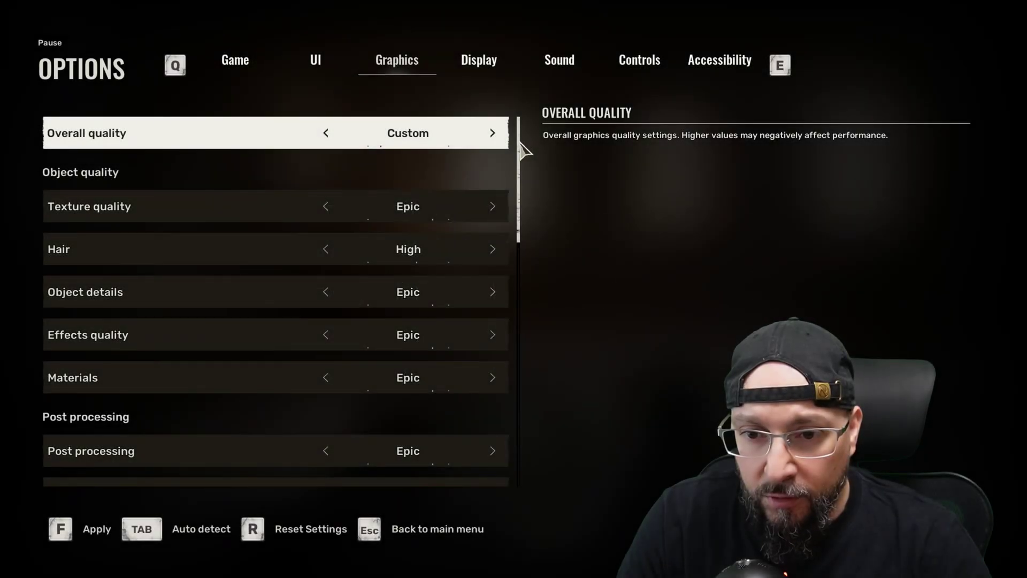
Scroll Graphics options to verify DLSS with NVIDIA DLAA and frame generation, then resume gameplay
{"action": "left_click_drag", "start_coordinate": [520, 145], "coordinate": [531, 293]}
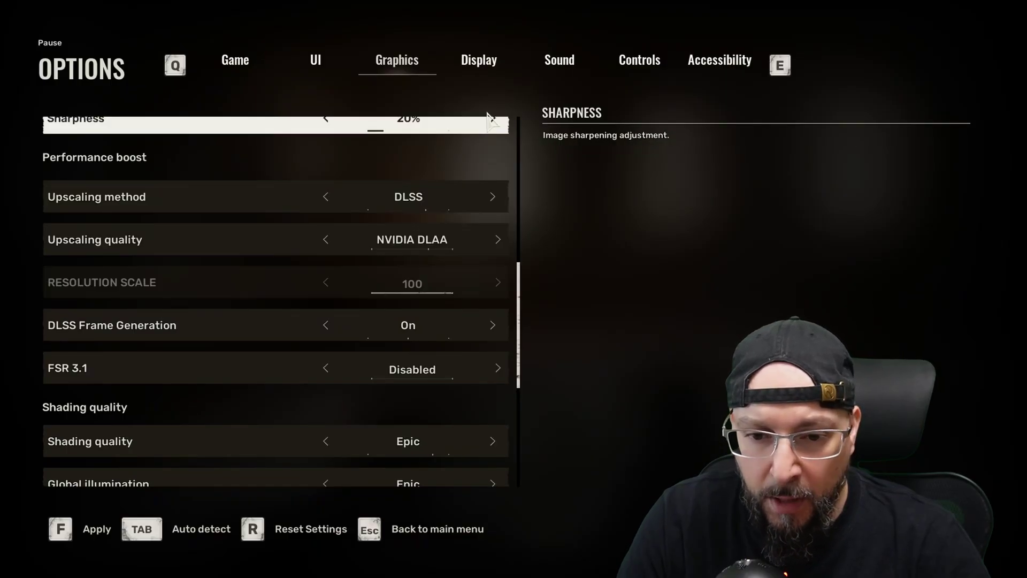
{"action": "key", "text": "Escape"}
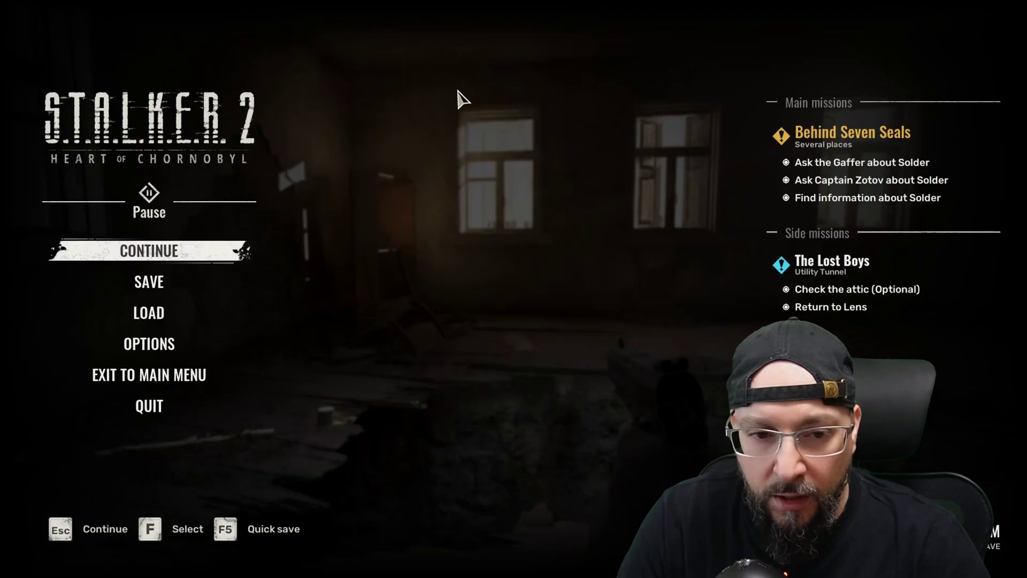
{"action": "key", "text": "Escape"}
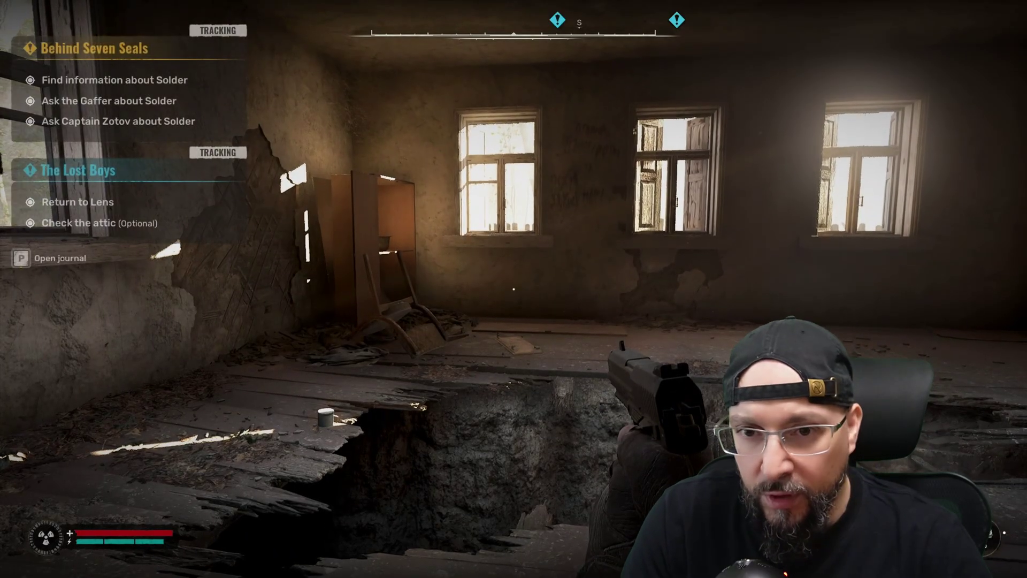
{"action": "key", "text": "Insert"}
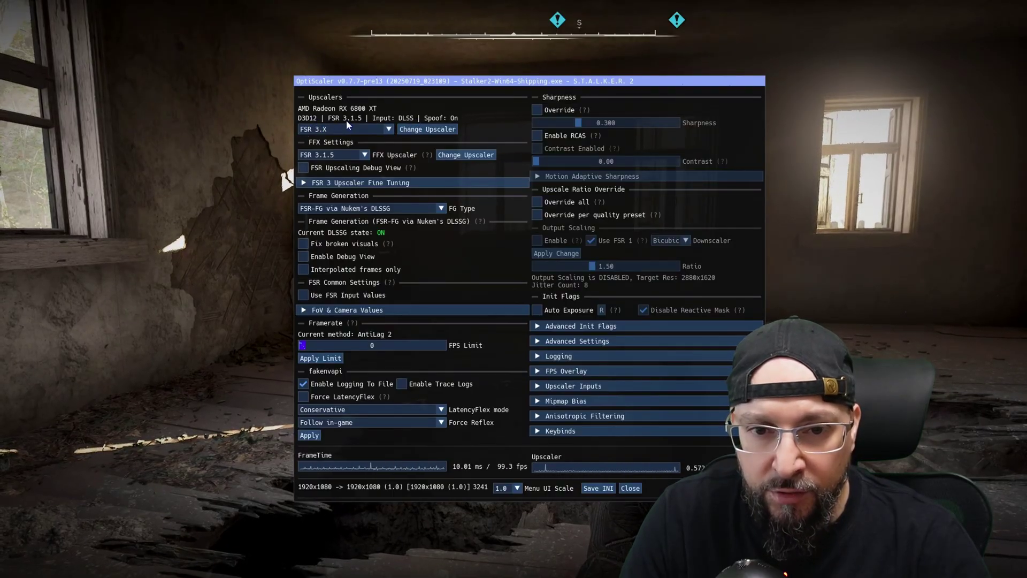
{"action": "left_click", "coordinate": [358, 156]}
{"action": "left_click", "coordinate": [358, 156]}
{"action": "left_click", "coordinate": [359, 157]}
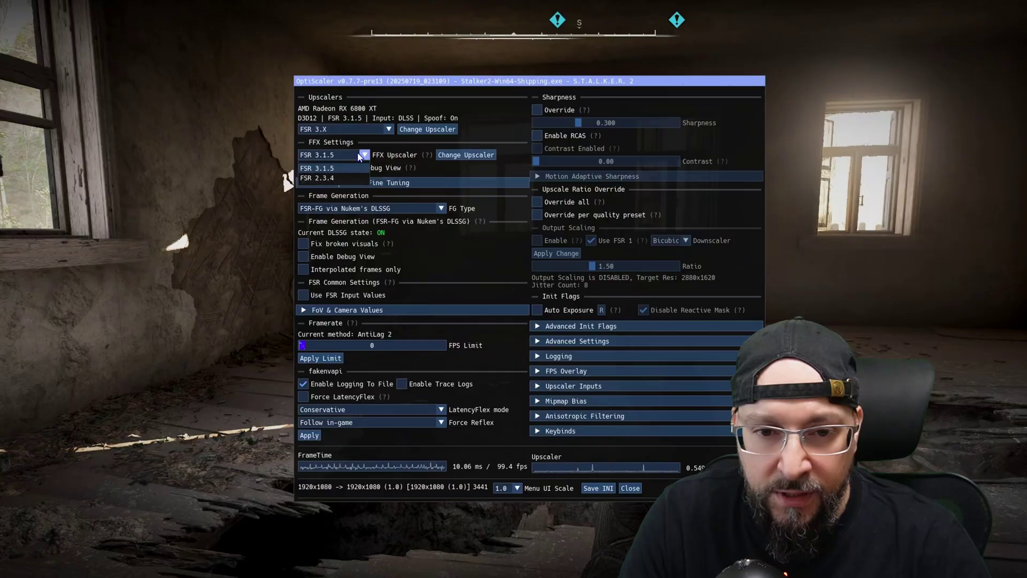
{"action": "left_click", "coordinate": [360, 156]}
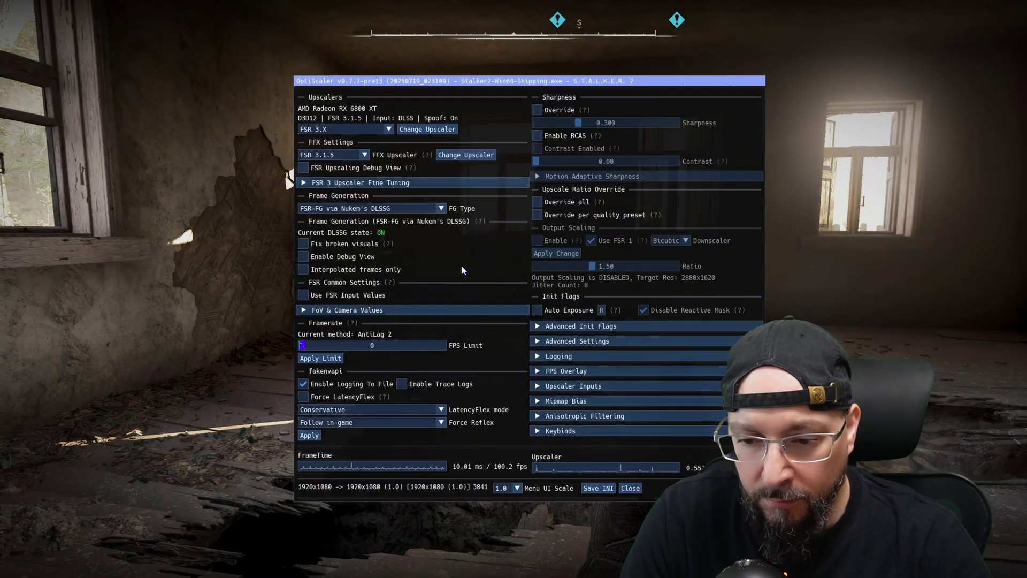
{"action": "key", "text": "Insert"}
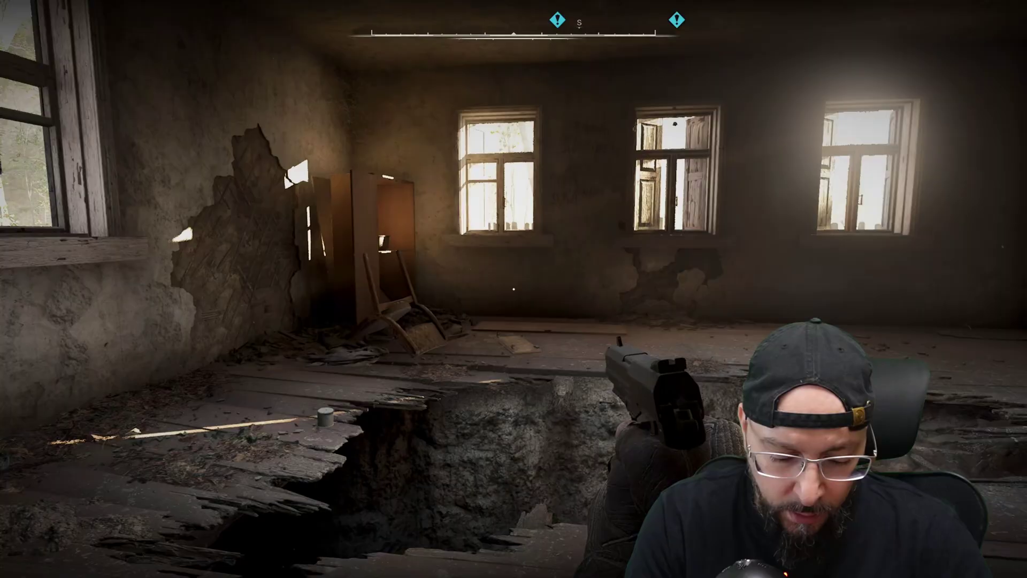
Turn on the fps overlay with Alt+Shift+L and walk through the ruined house's rooms
{"action": "key", "text": "alt+shift+l"}
{"action": "key", "text": "alt+shift+l"}
{"action": "key", "text": "alt+shift+l"}
{"action": "key", "text": "alt+shift+l"}
{"action": "key", "text": "alt+shift+l"}
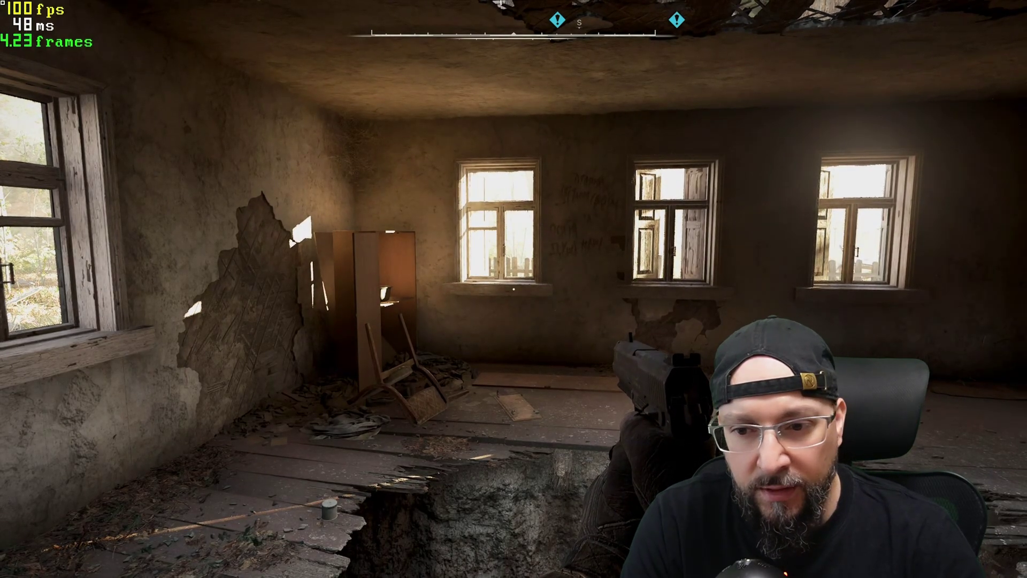
{"action": "key", "text": "w"}
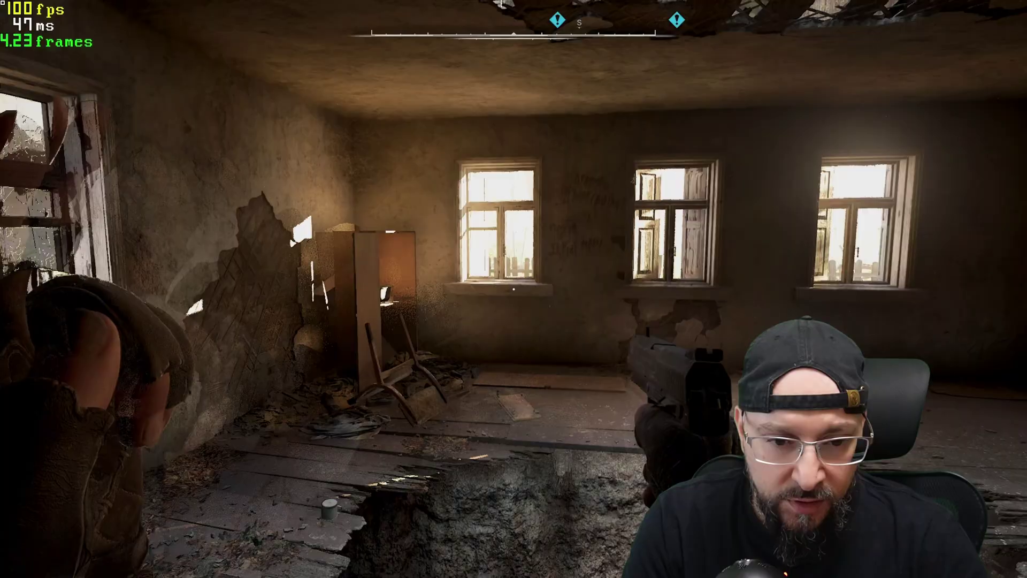
{"action": "key", "text": "w"}
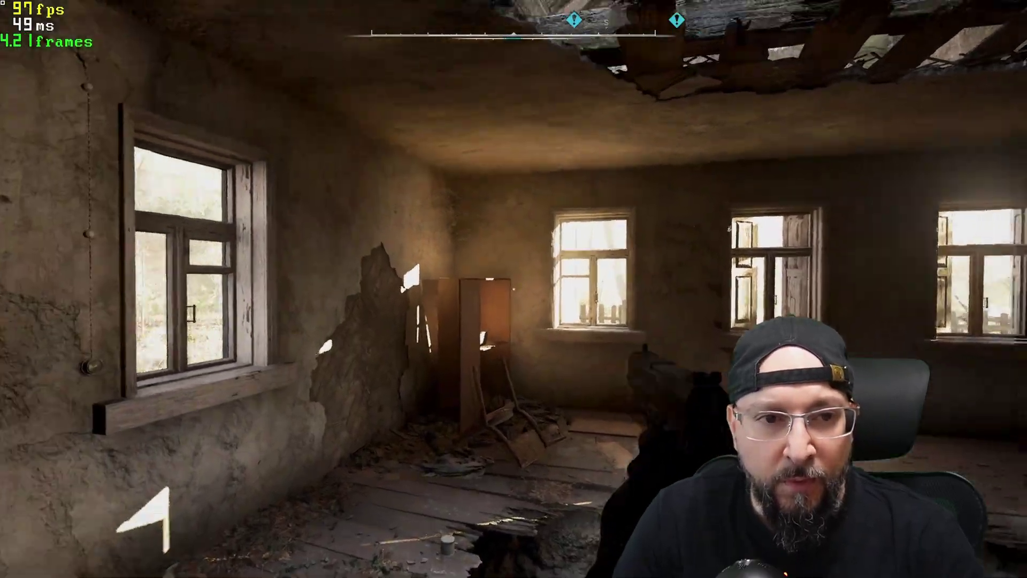
{"action": "key", "text": "w"}
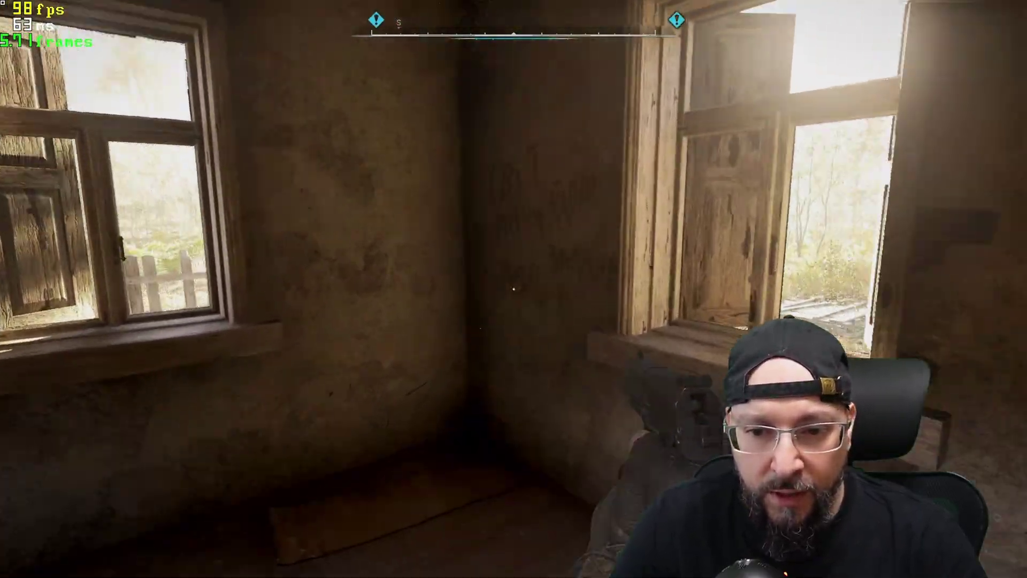
{"action": "key", "text": "w"}
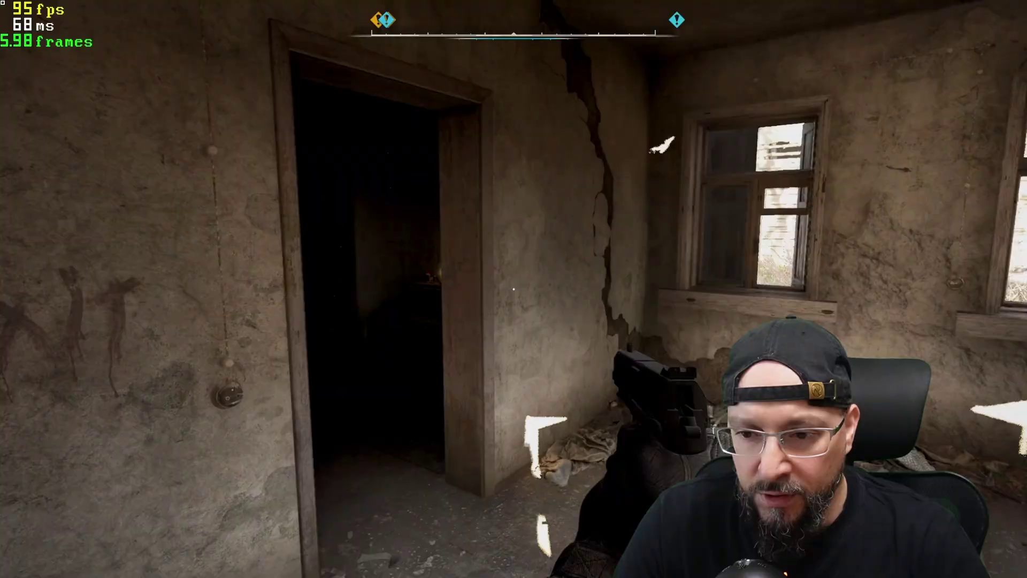
{"action": "key", "text": "w"}
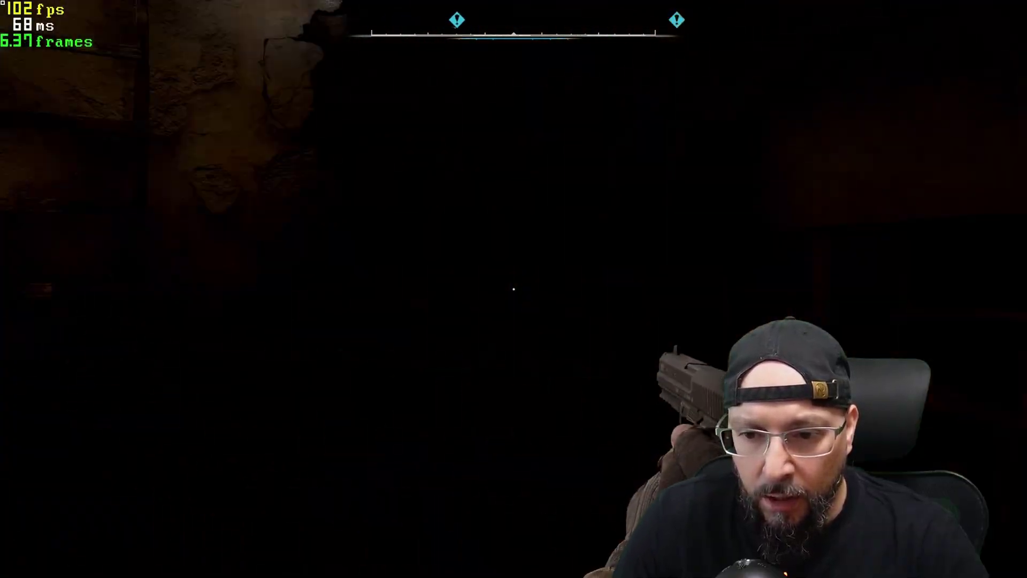
{"action": "key", "text": "w"}
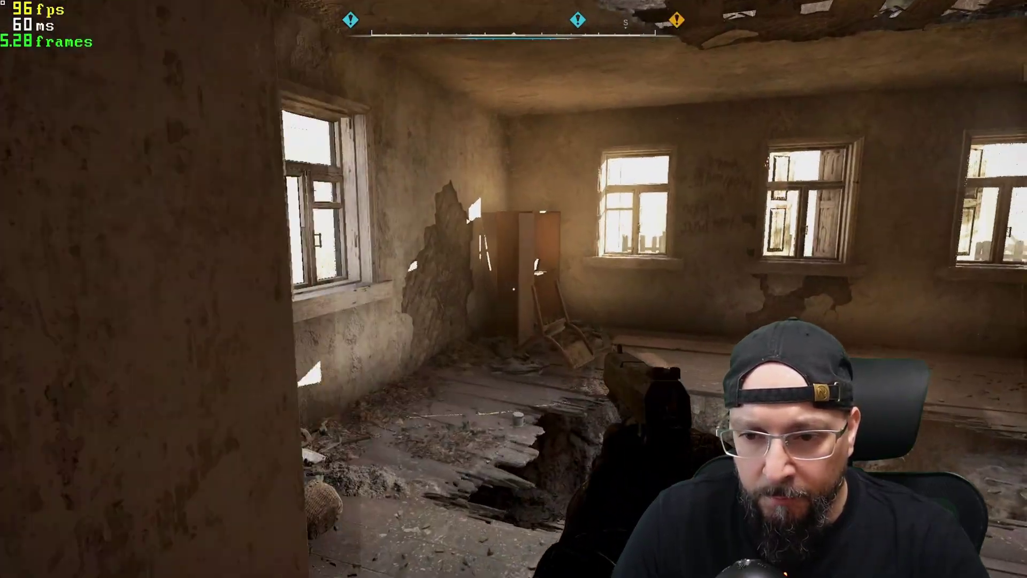
{"action": "key", "text": "w"}
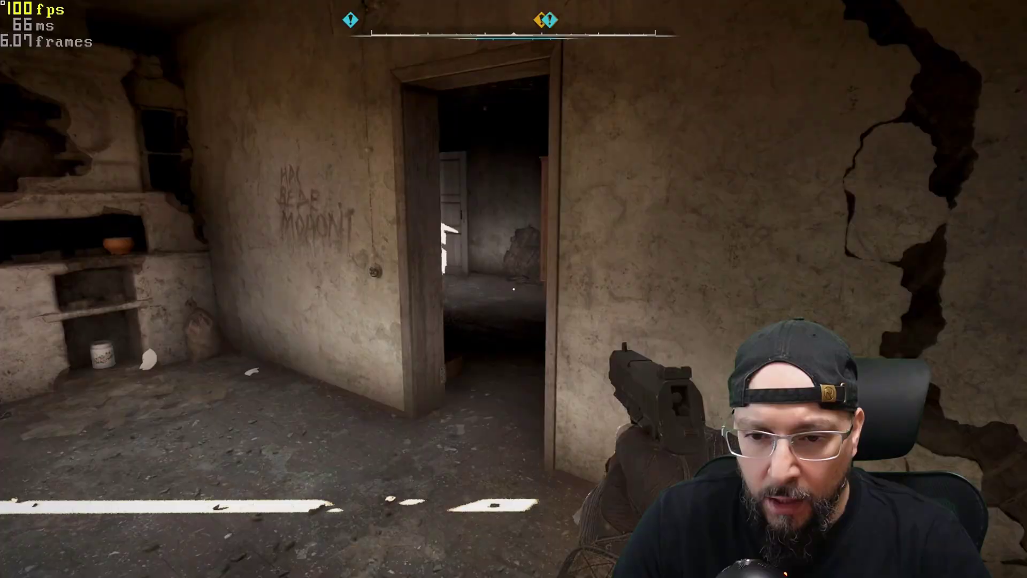
Walk out past the bicycle shed and wooden shed across the field toward the village
{"action": "key", "text": "w"}
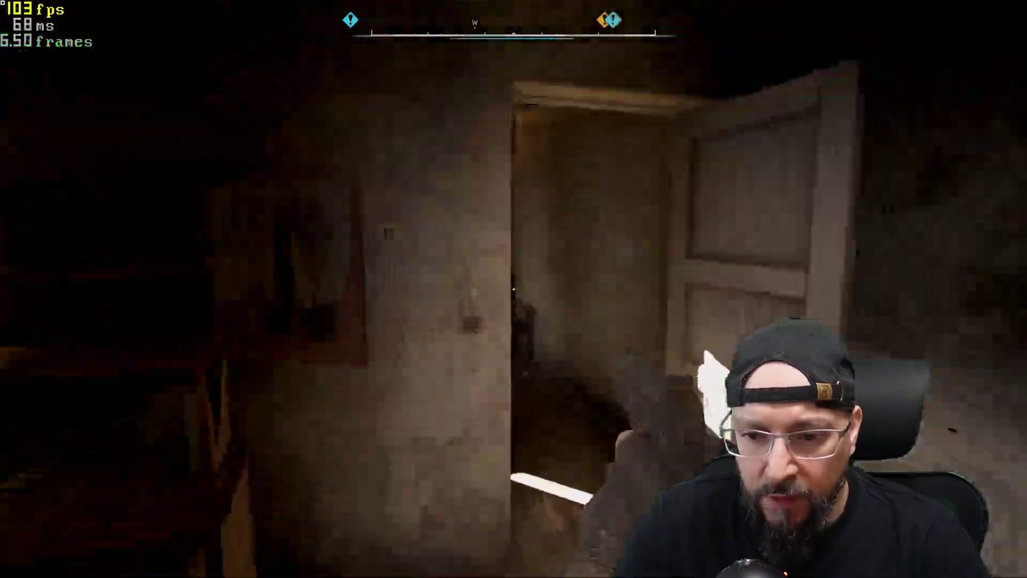
{"action": "key", "text": "w"}
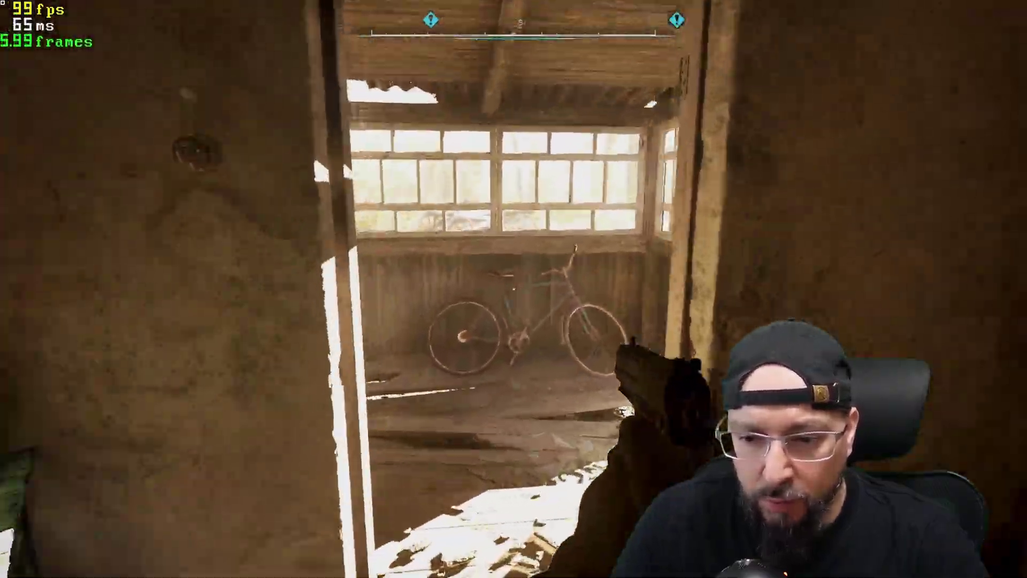
{"action": "key", "text": "w"}
{"action": "key", "text": "r"}
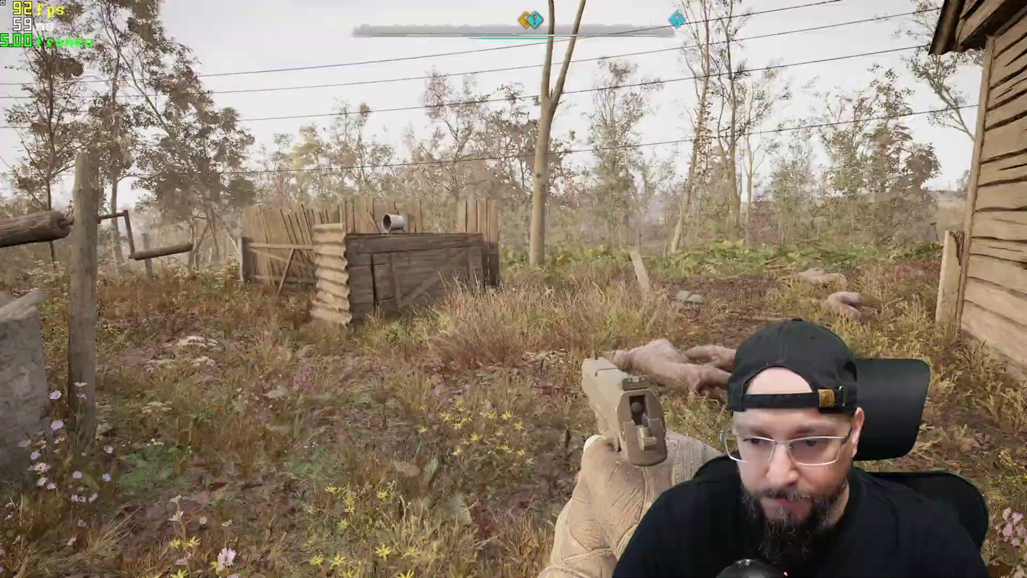
{"action": "key", "text": "w"}
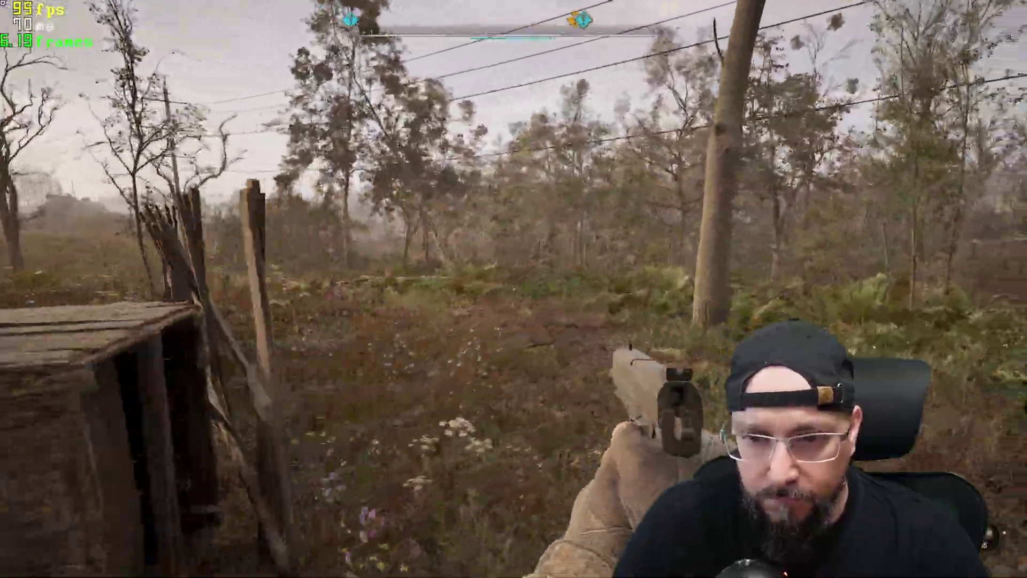
{"action": "key", "text": "w"}
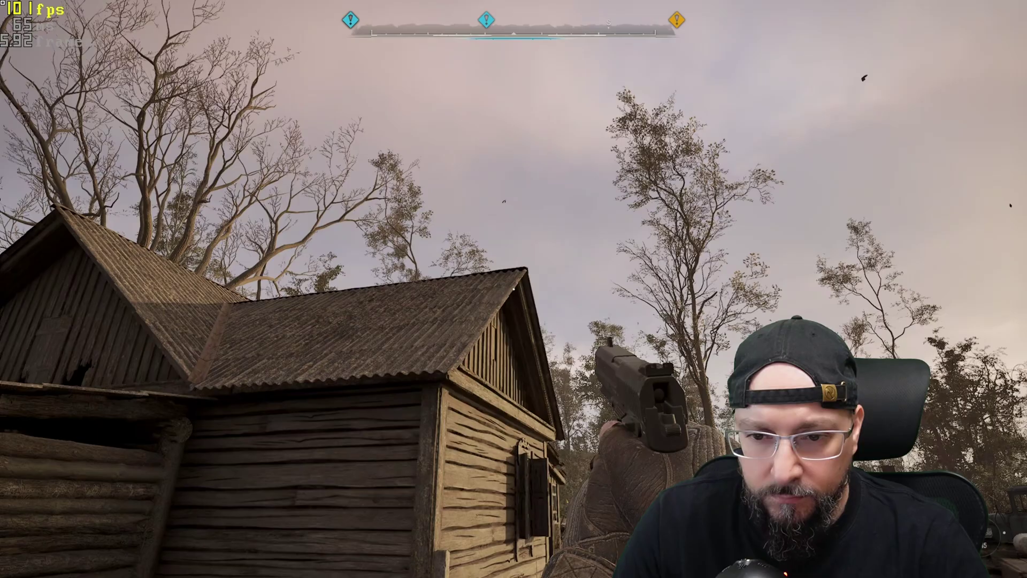
Pause STALKER 2 and quit to the desktop, accepting the Exit Game prompt
{"action": "key", "text": "Escape"}
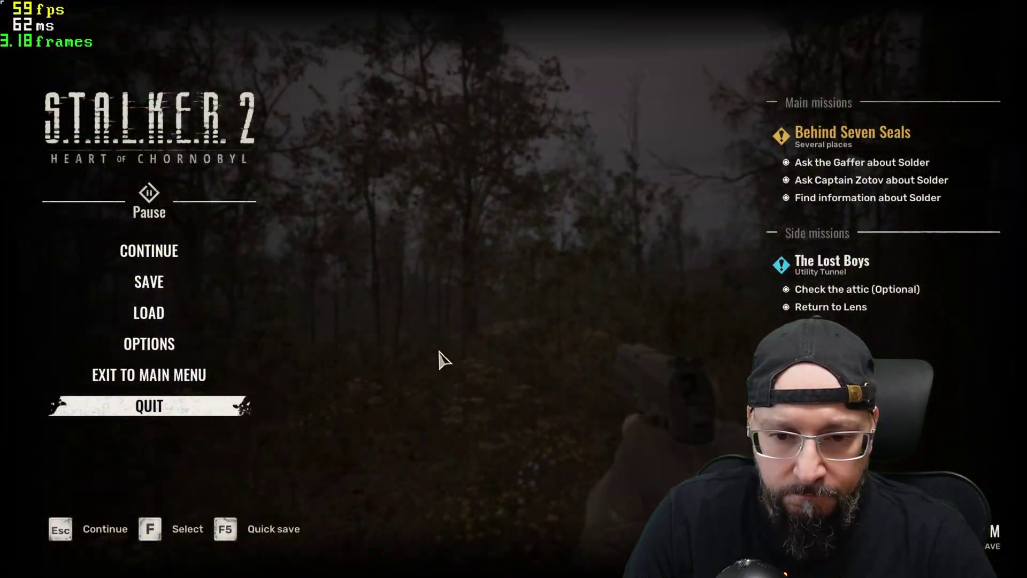
{"action": "key", "text": "f"}
{"action": "left_click", "coordinate": [528, 342]}
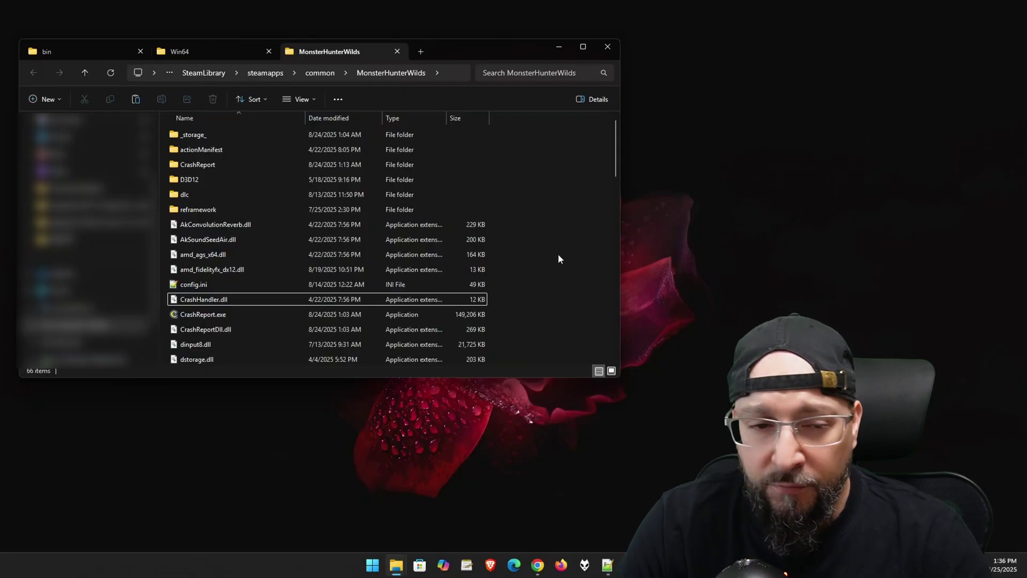
Copy the base, frame-generation and upscaler DLLs from the bin tab, then return to MonsterHunterWilds
{"action": "left_click", "coordinate": [80, 48]}
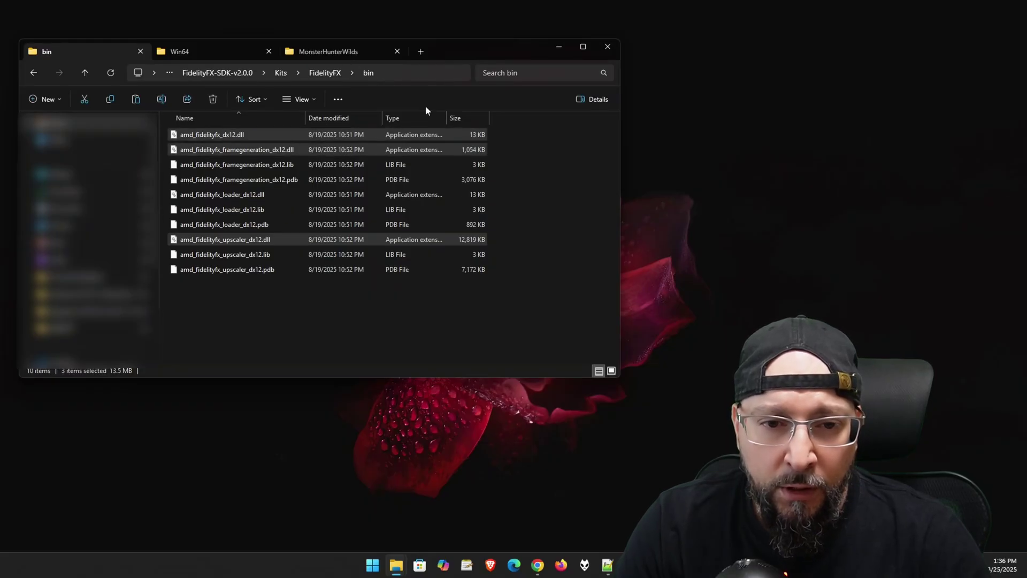
{"action": "right_click", "coordinate": [252, 138]}
{"action": "left_click", "coordinate": [297, 155]}
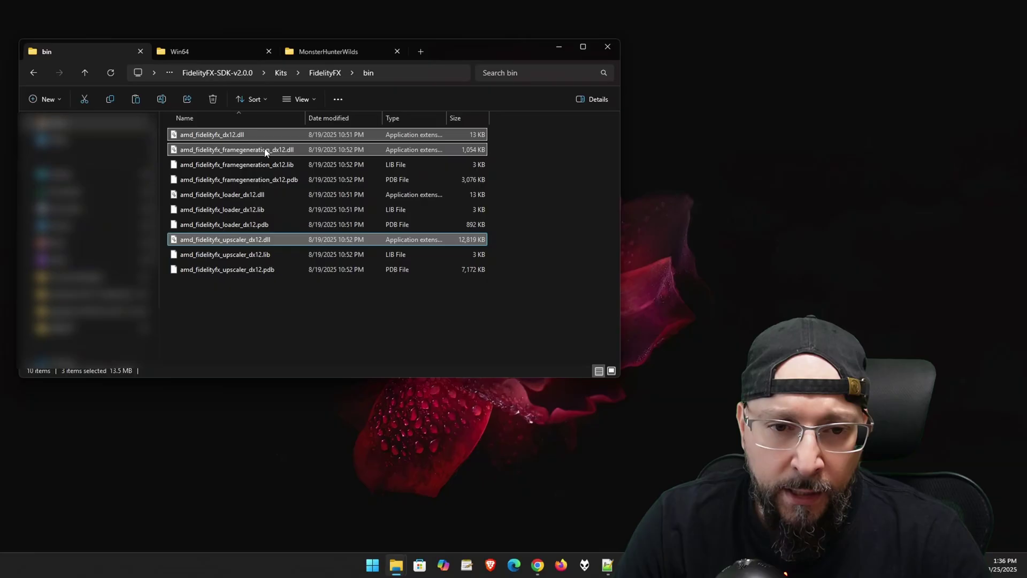
{"action": "mouse_move", "coordinate": [264, 135]}
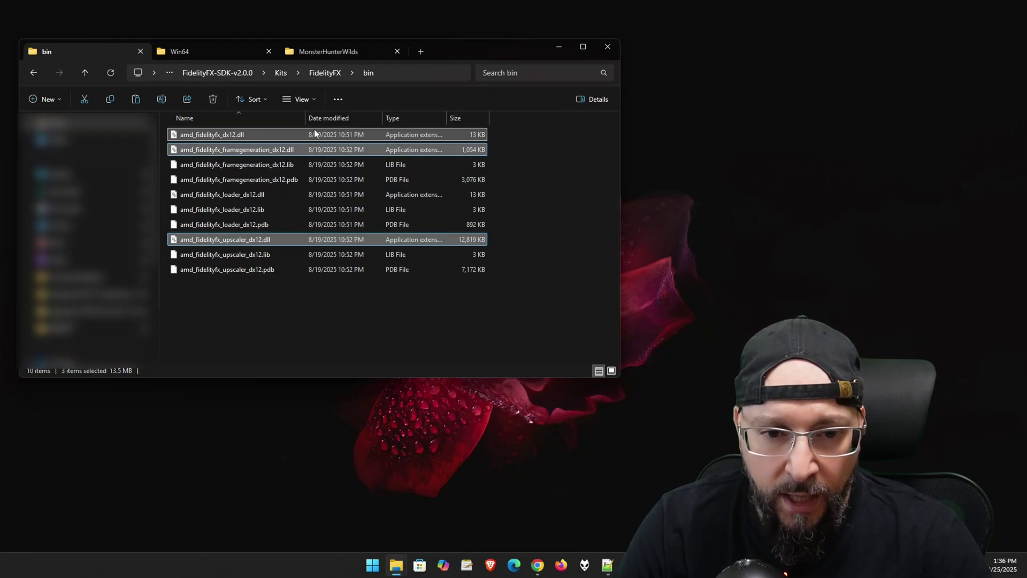
{"action": "left_click", "coordinate": [317, 52]}
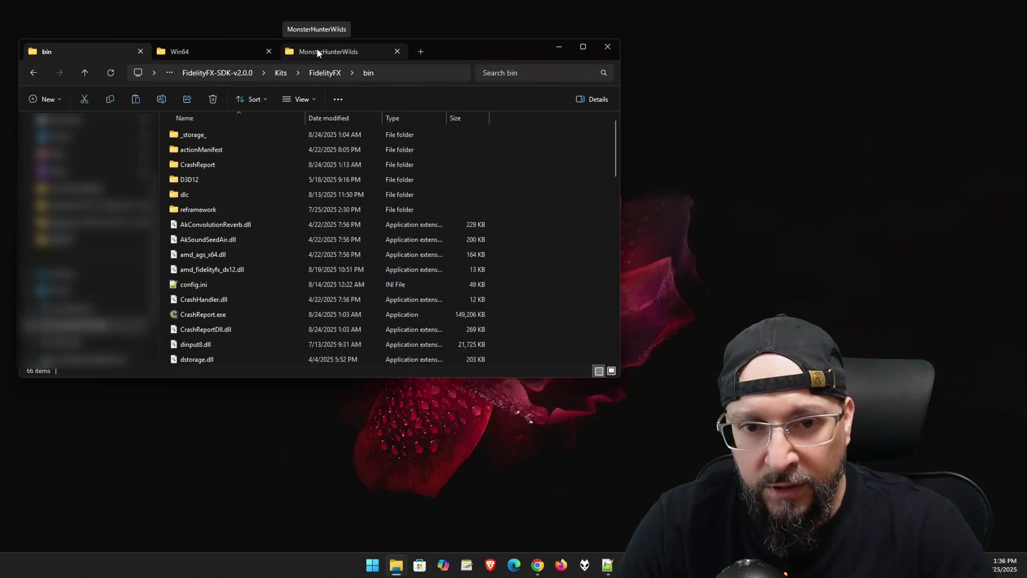
Paste the three FidelityFX DLLs into MonsterHunterWilds, replacing the existing file, and refresh to show 68 items
{"action": "right_click", "coordinate": [552, 166]}
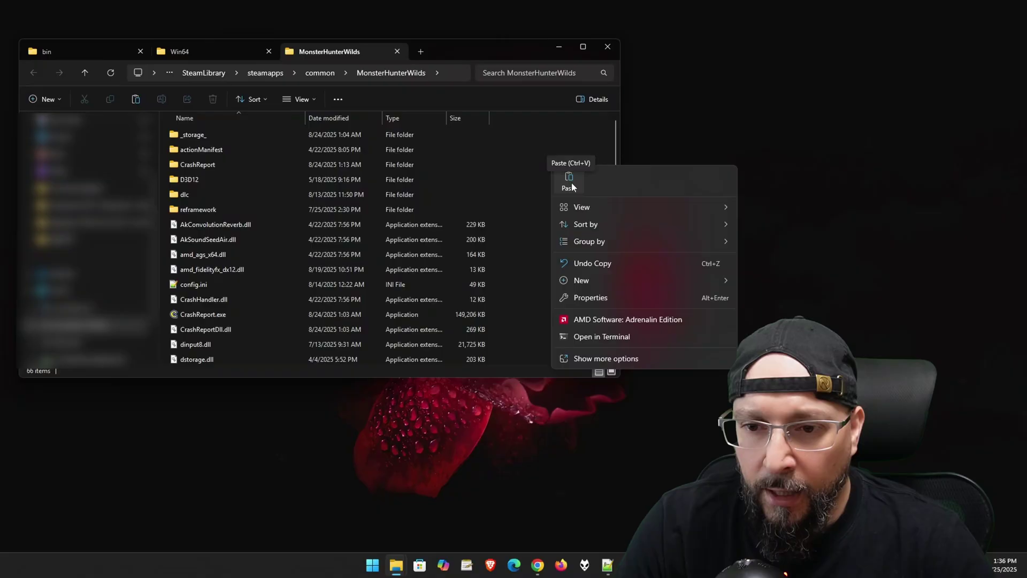
{"action": "left_click", "coordinate": [569, 181]}
{"action": "left_click", "coordinate": [469, 208]}
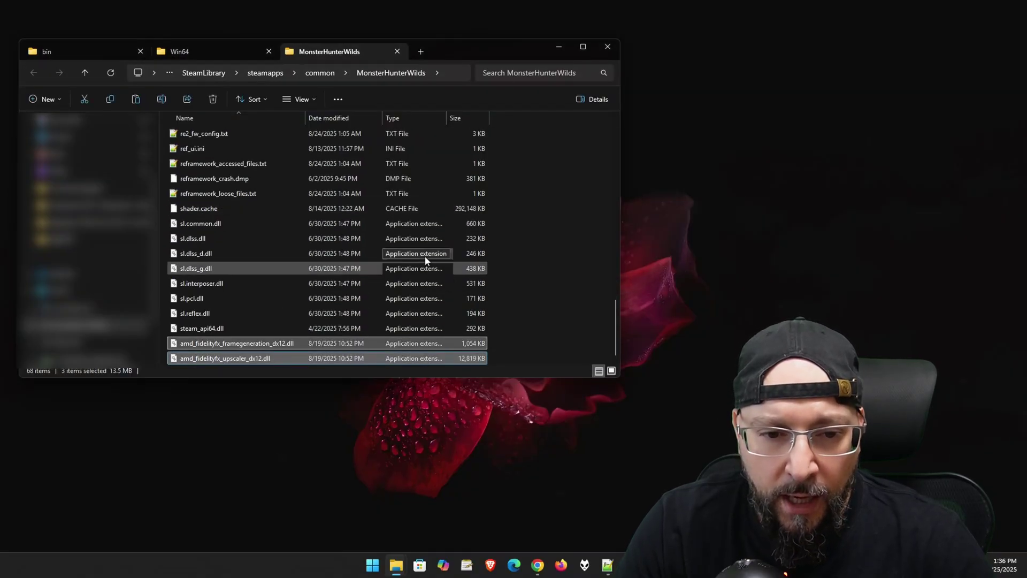
{"action": "left_click", "coordinate": [110, 72]}
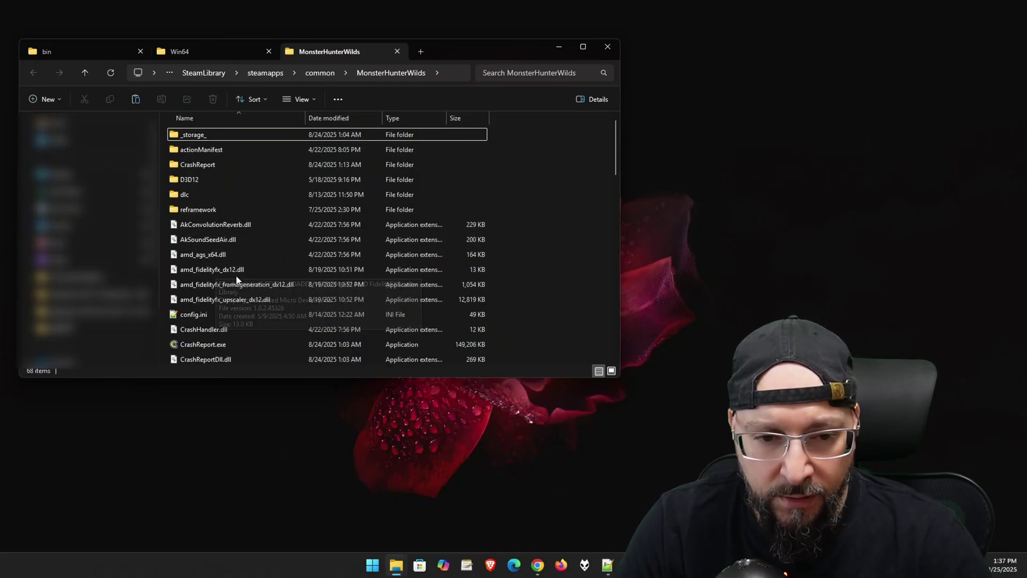
{"action": "mouse_move", "coordinate": [234, 273]}
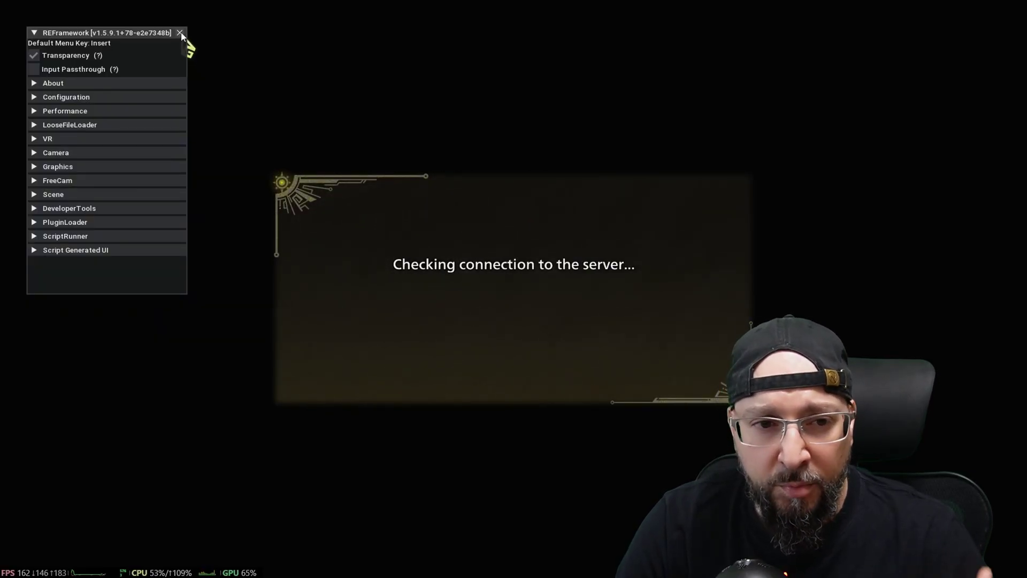
Close the REFramework overlay menu with its X
{"action": "left_click", "coordinate": [179, 33]}
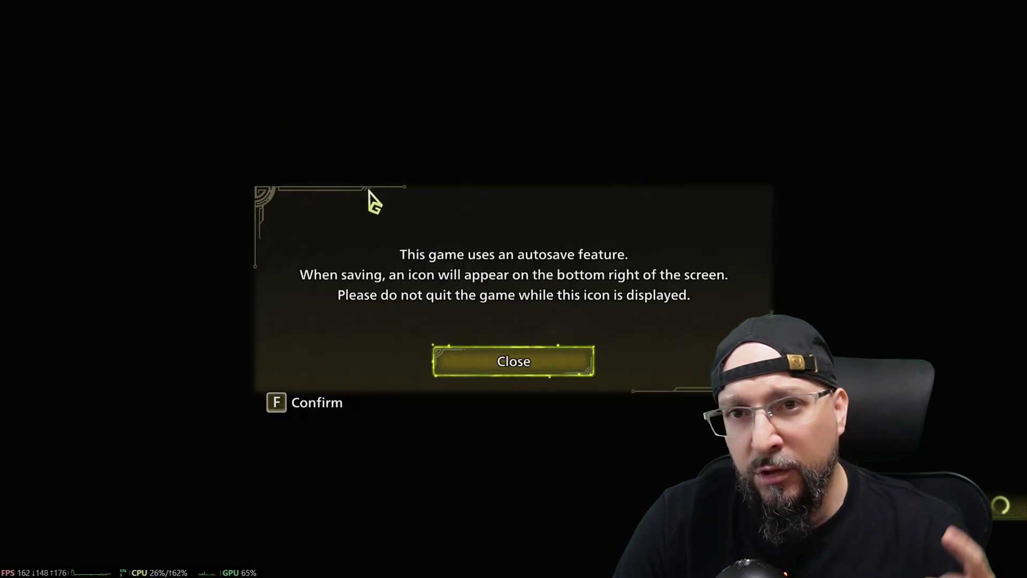
{"action": "key", "text": "f"}
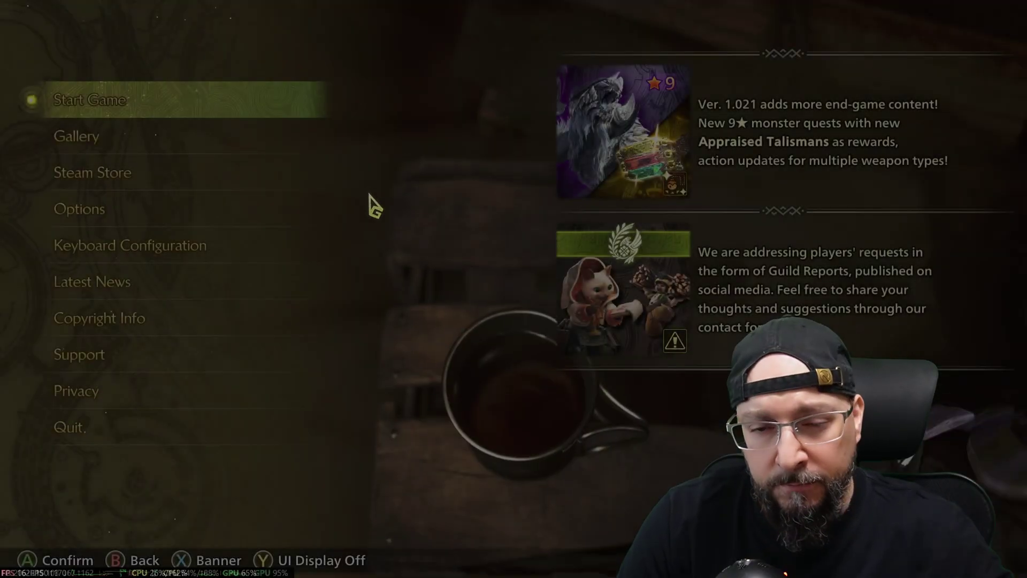
{"action": "key", "text": "Down"}
{"action": "key", "text": "Down"}
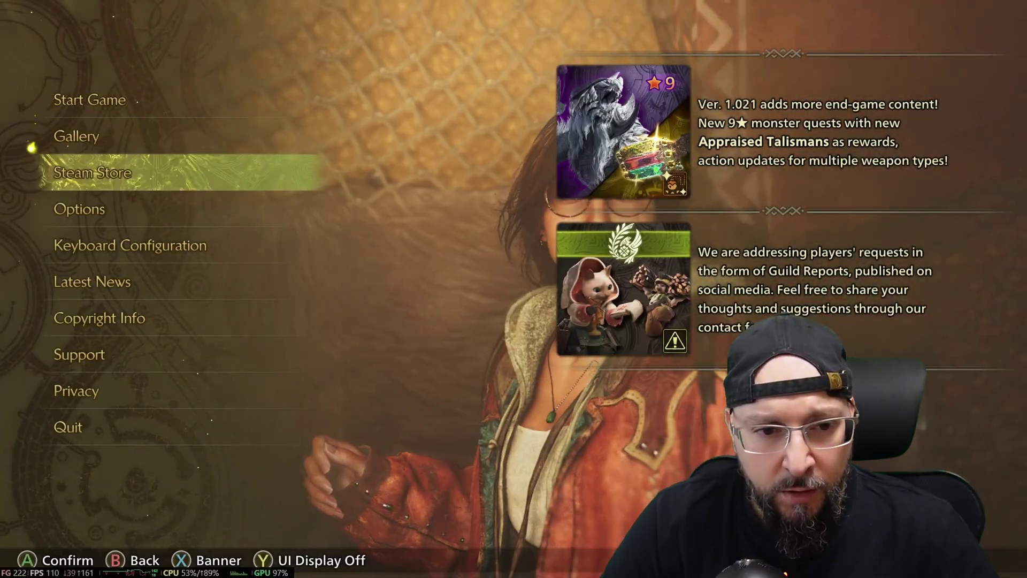
{"action": "key", "text": "Down"}
{"action": "key", "text": "f"}
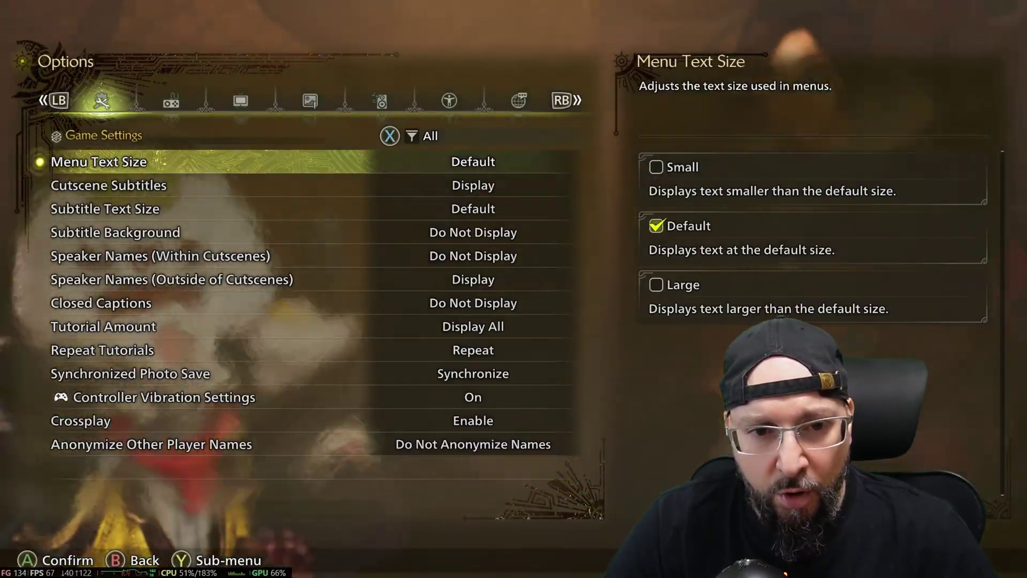
{"action": "key", "text": "e"}
{"action": "key", "text": "e"}
{"action": "key", "text": "e"}
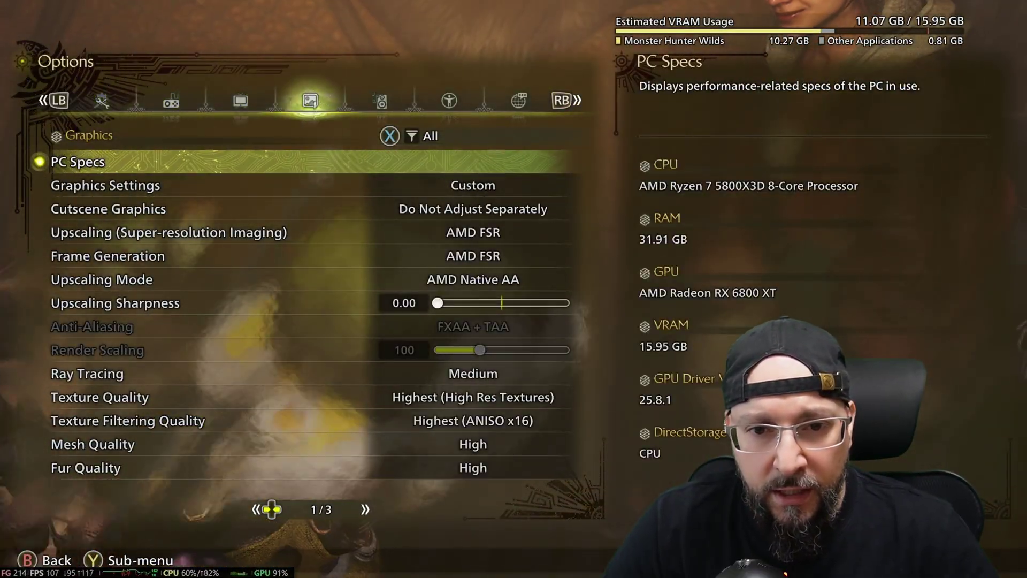
{"action": "key", "text": "Down"}
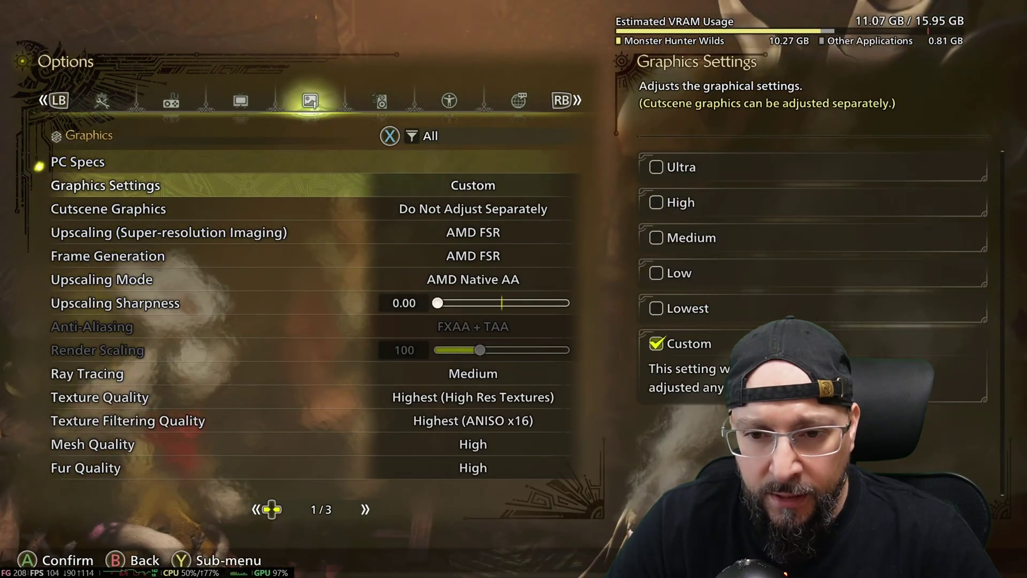
{"action": "key", "text": "Down"}
{"action": "key", "text": "Down"}
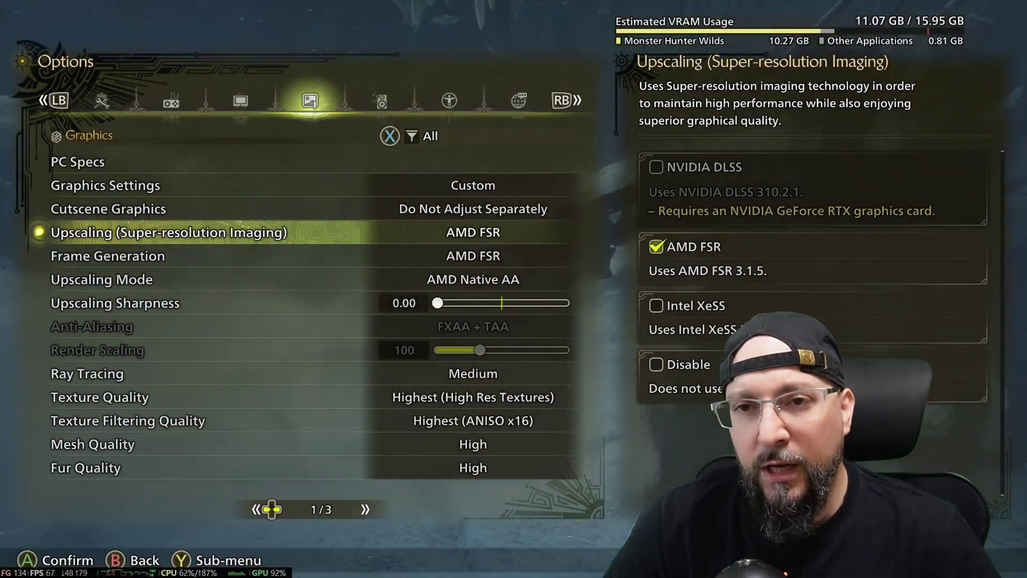
{"action": "left_click", "coordinate": [107, 256]}
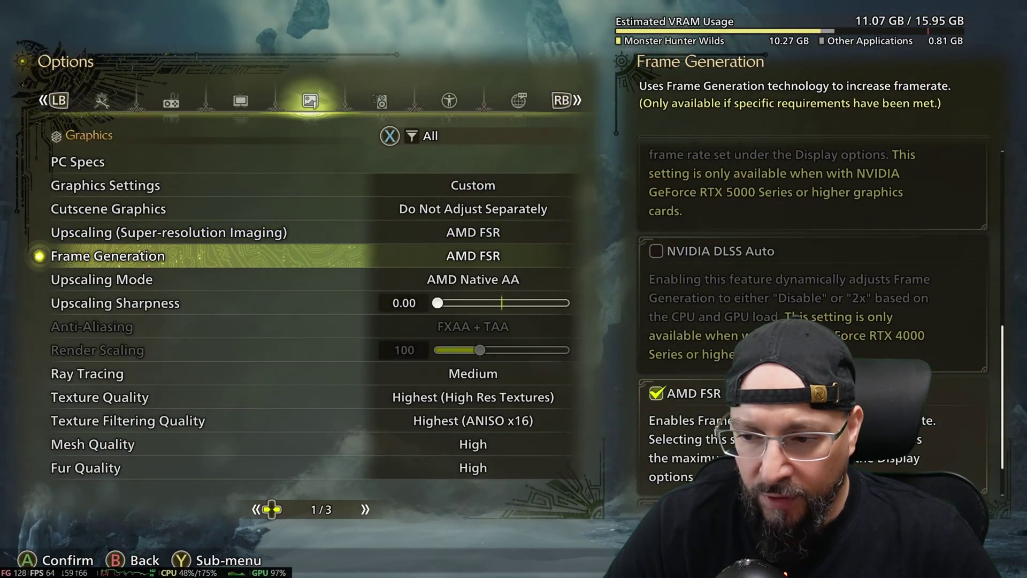
{"action": "key", "text": "Down"}
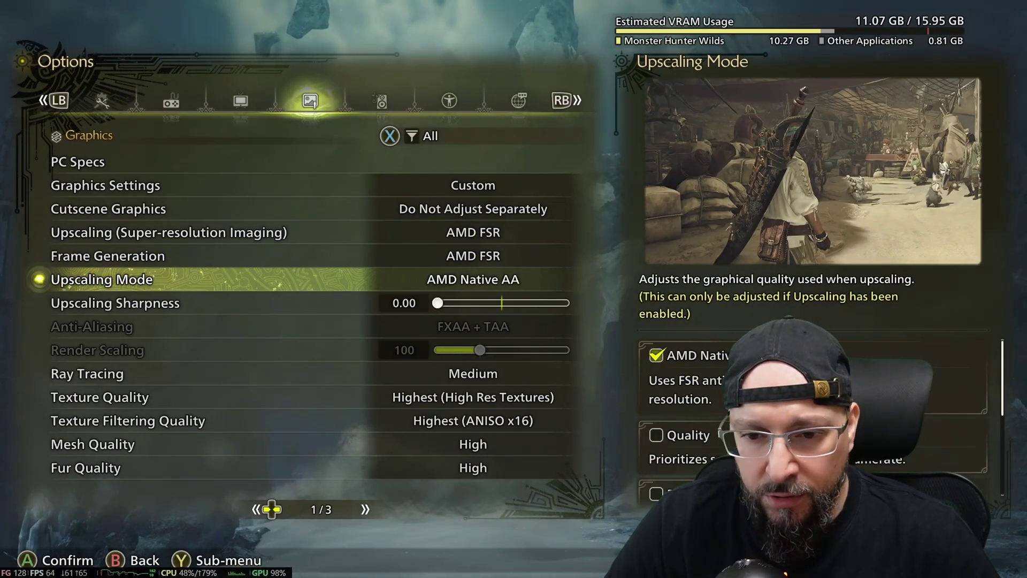
Back out of the options to the title menu, start the game and confirm loading the save
{"action": "key", "text": "Escape"}
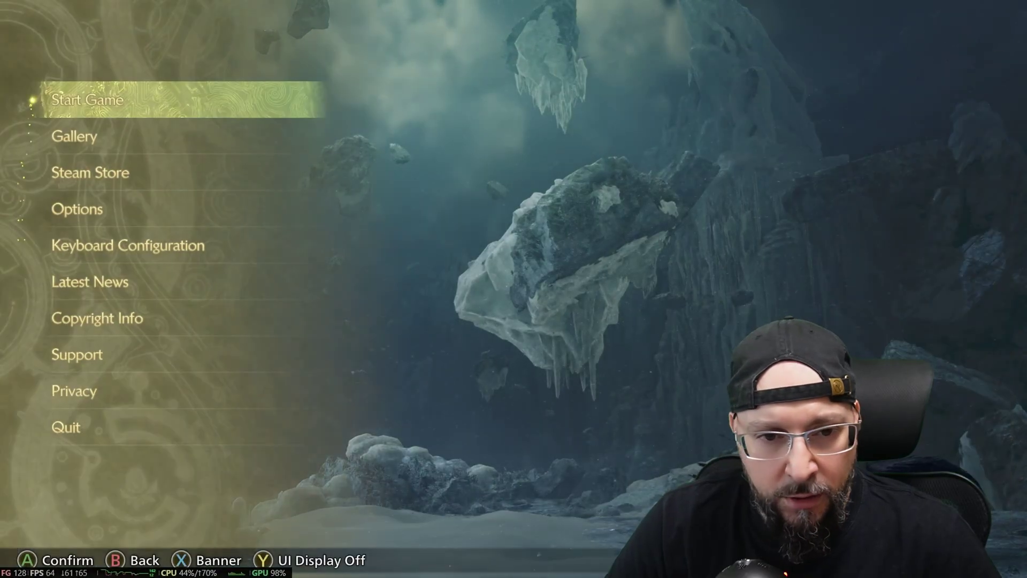
{"action": "key", "text": "Escape"}
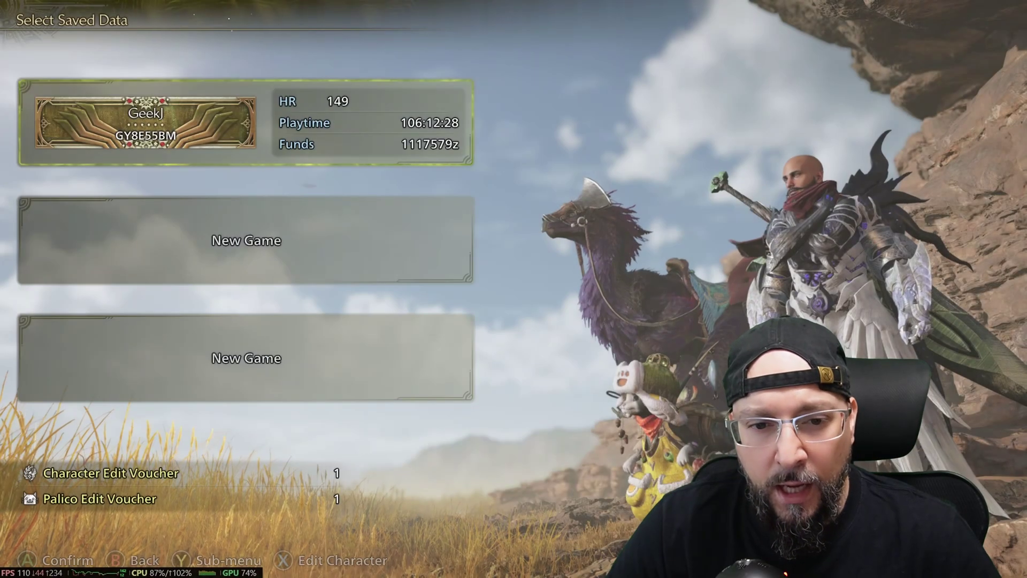
{"action": "key", "text": "Return"}
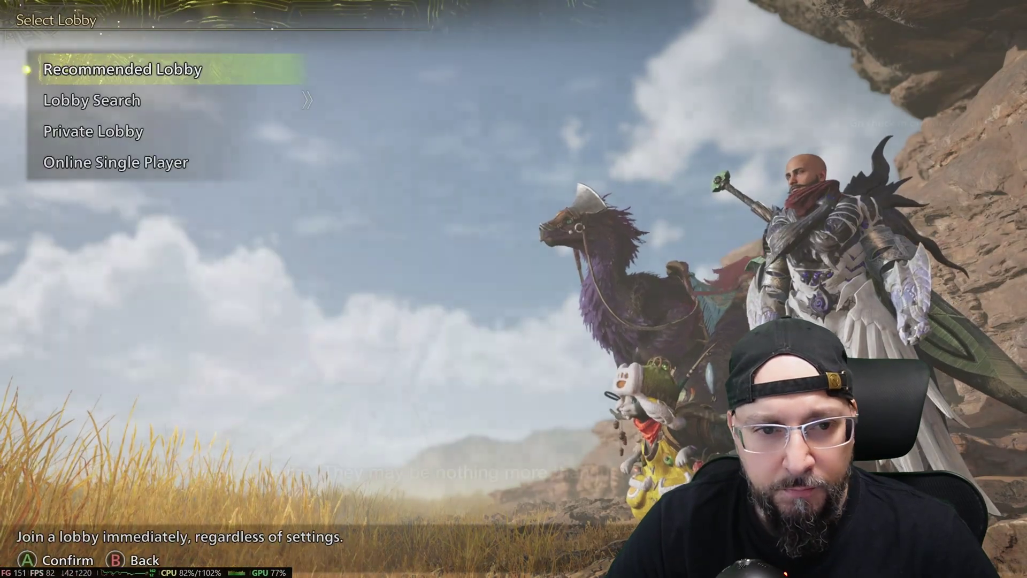